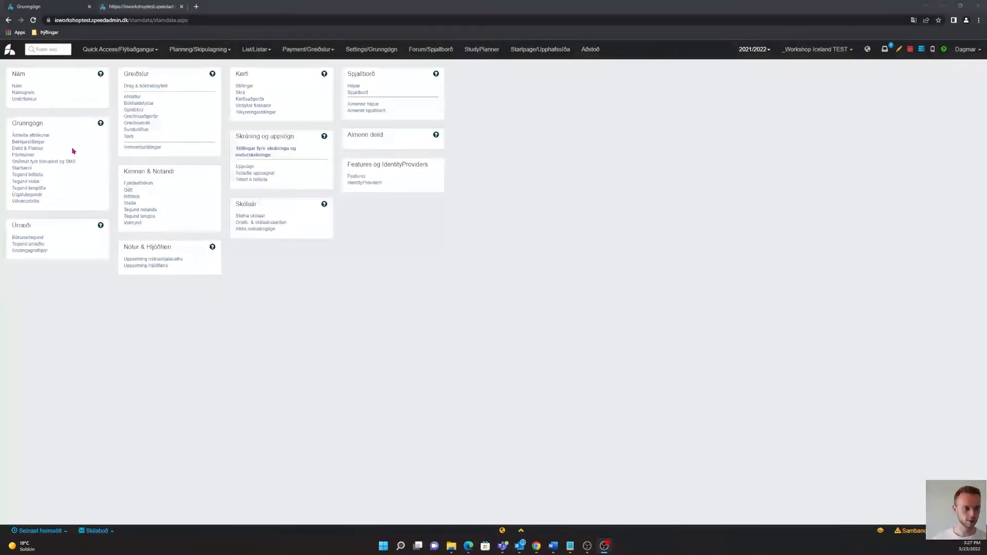
Step: Open the Deild & Flokkur settings and review the categories and order of the Tónlistarskóli department
left_click(41, 148)
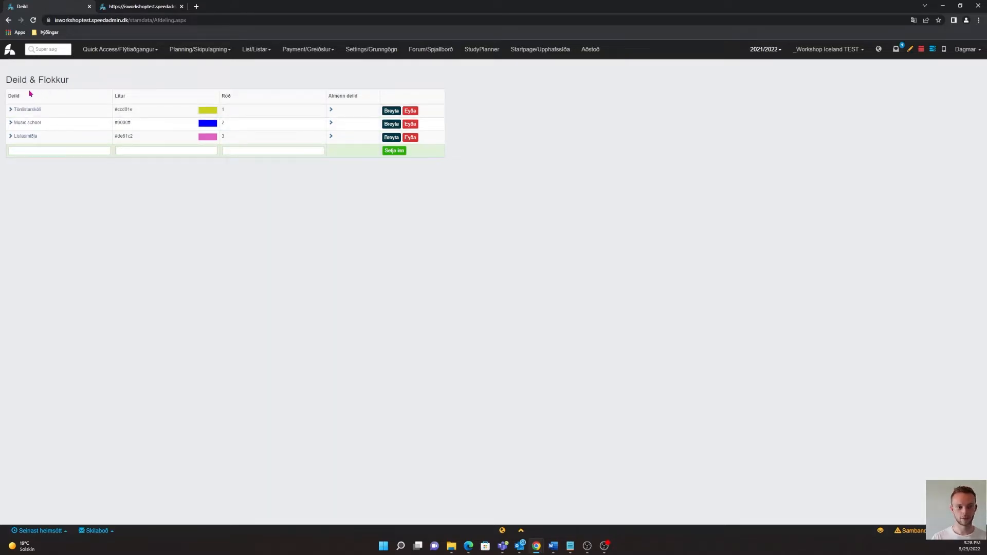
left_click(10, 109)
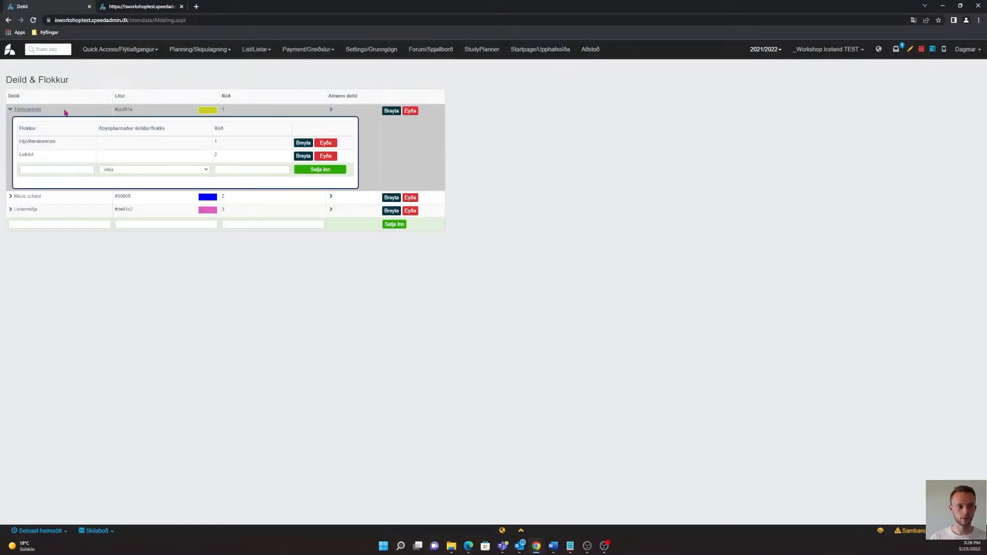
left_click(12, 111)
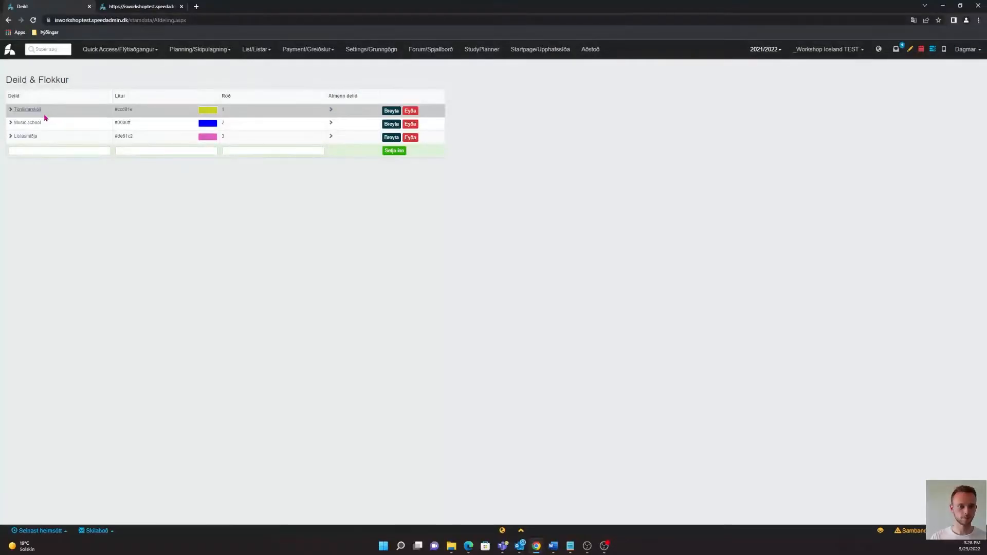
left_click(11, 109)
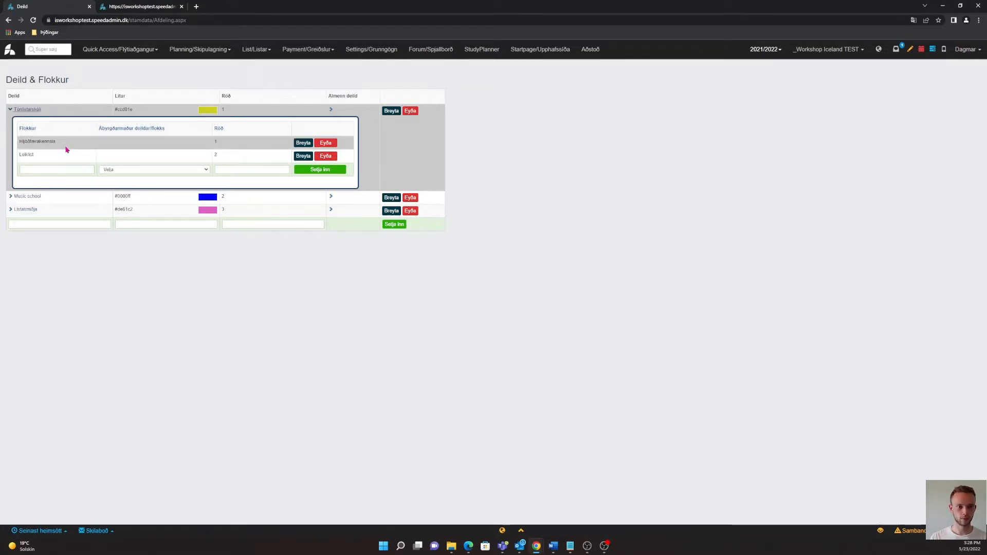
left_click(26, 111)
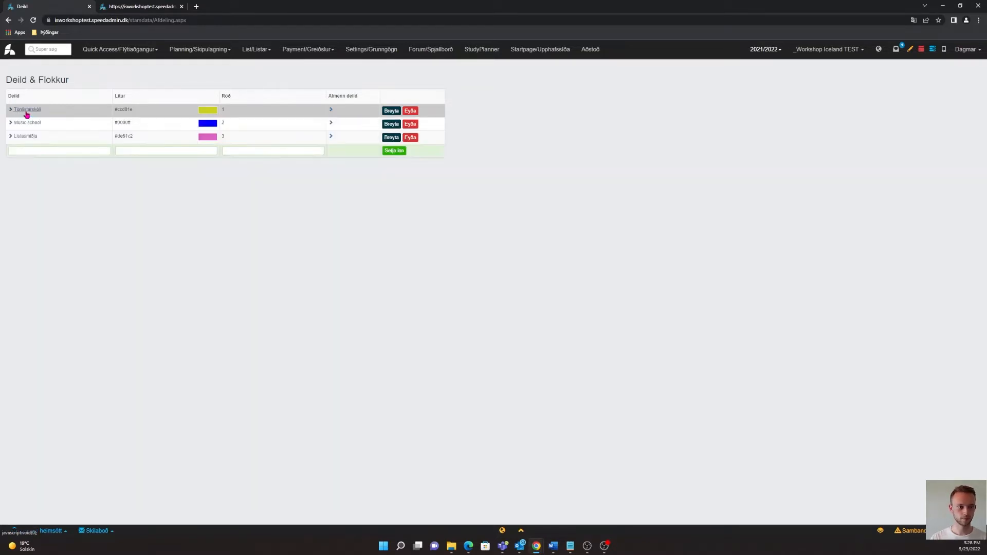
double_click(223, 110)
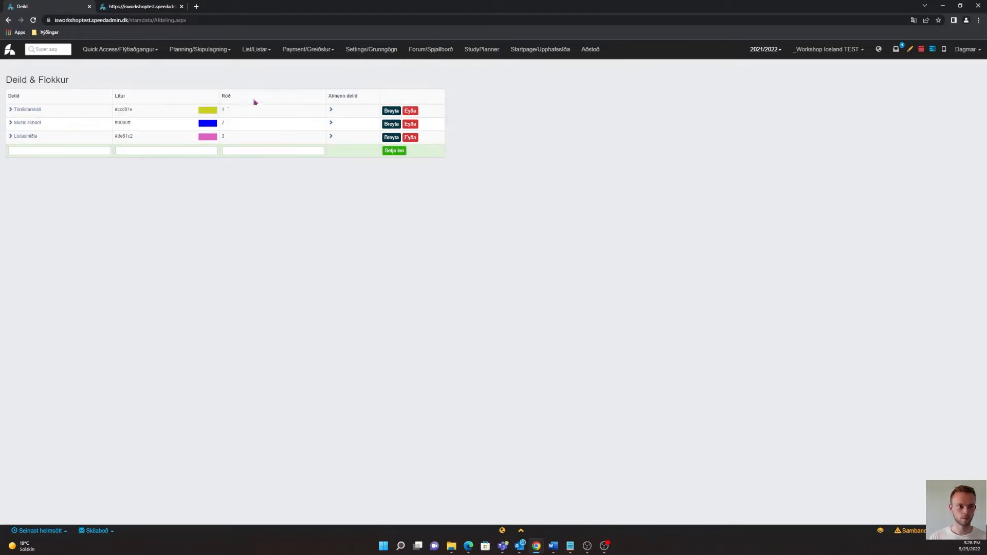
Step: Start a new course in the Nám list, with Piano as both Nafn and Opinbert nafn
left_click(371, 49)
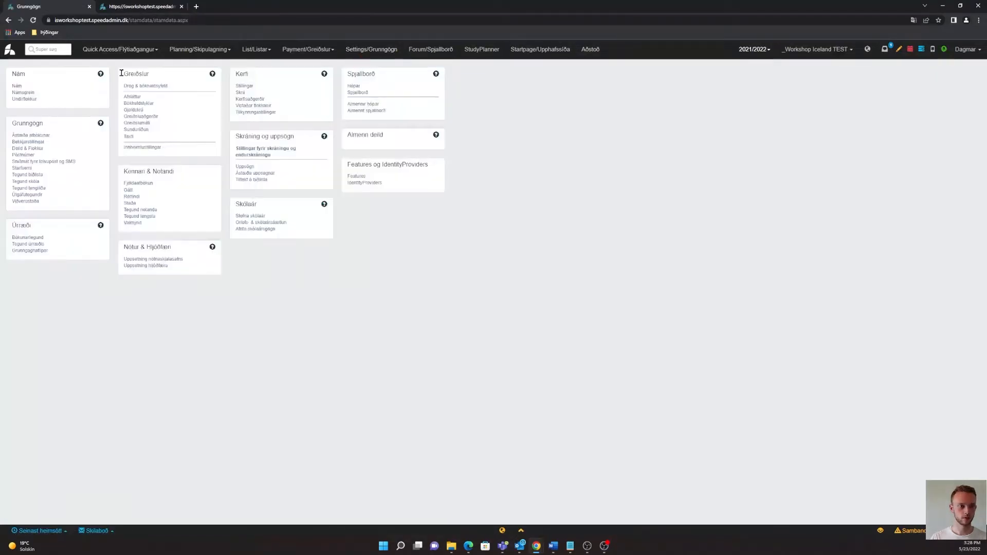
left_click(17, 86)
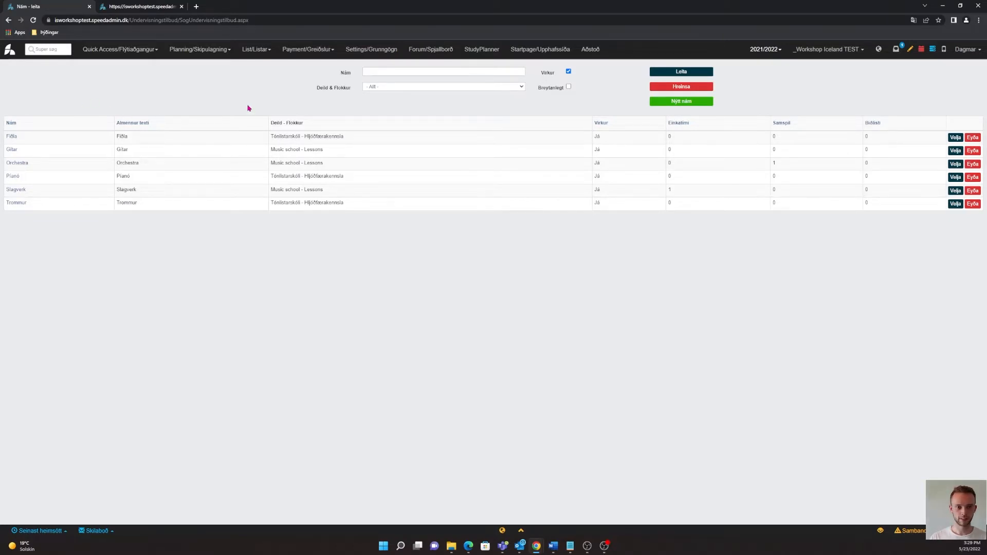
left_click(660, 106)
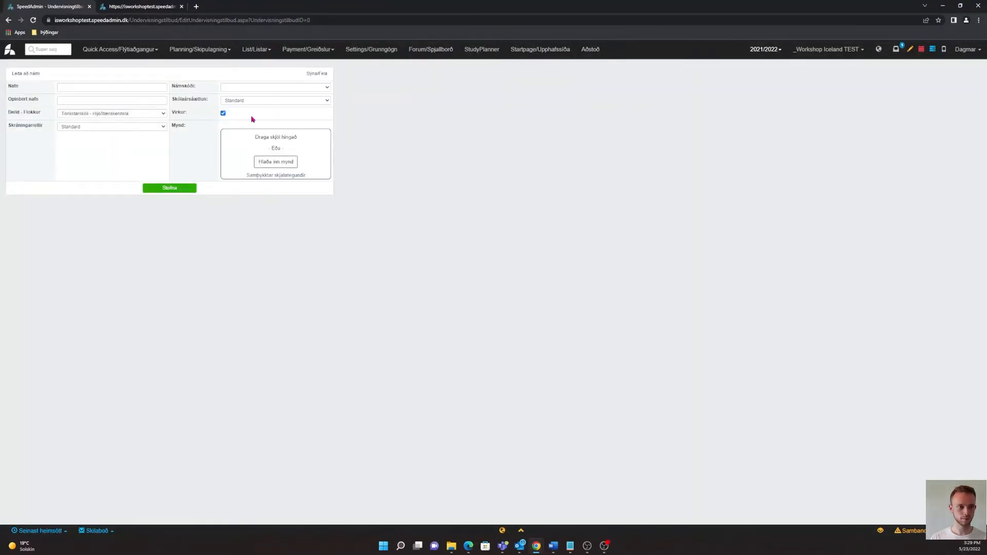
left_click(74, 83)
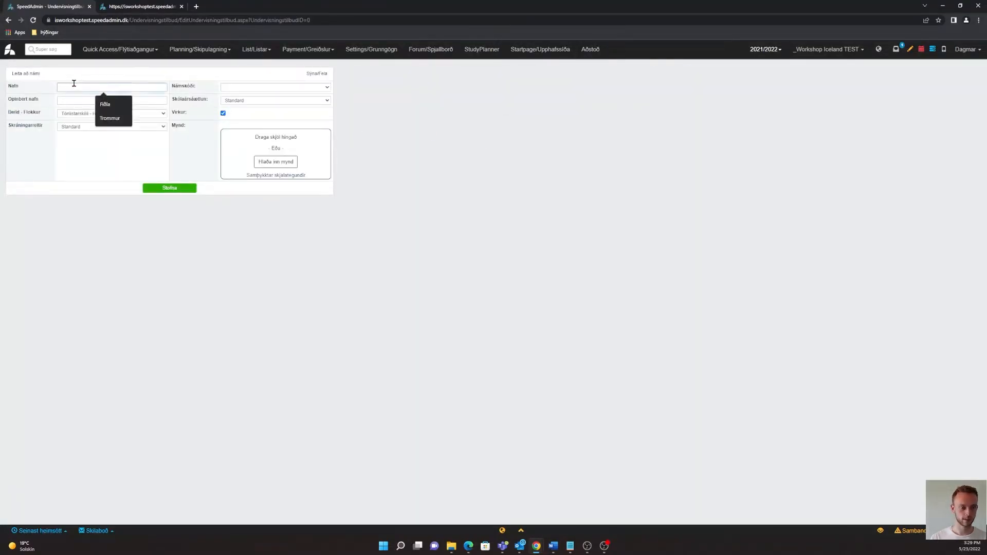
type("Fl")
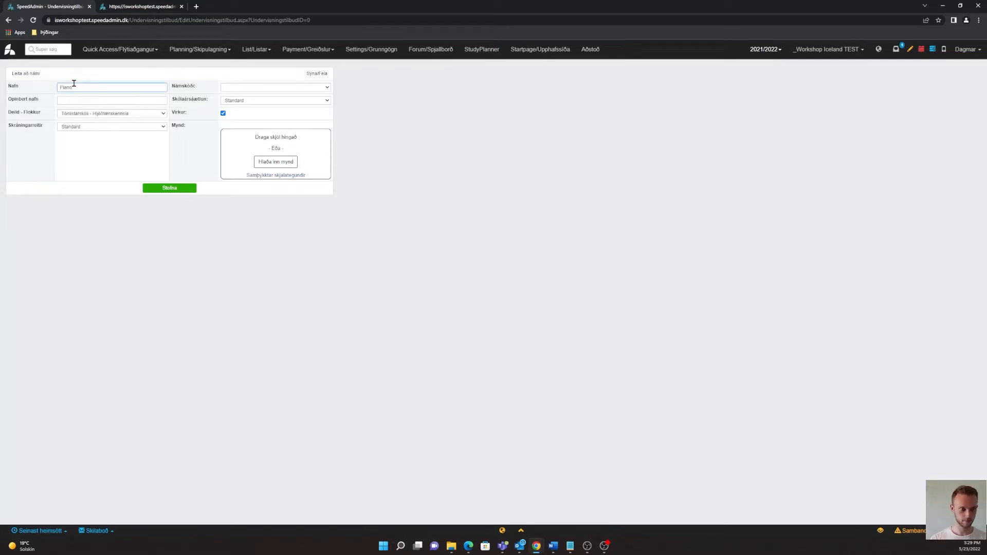
left_click(82, 97)
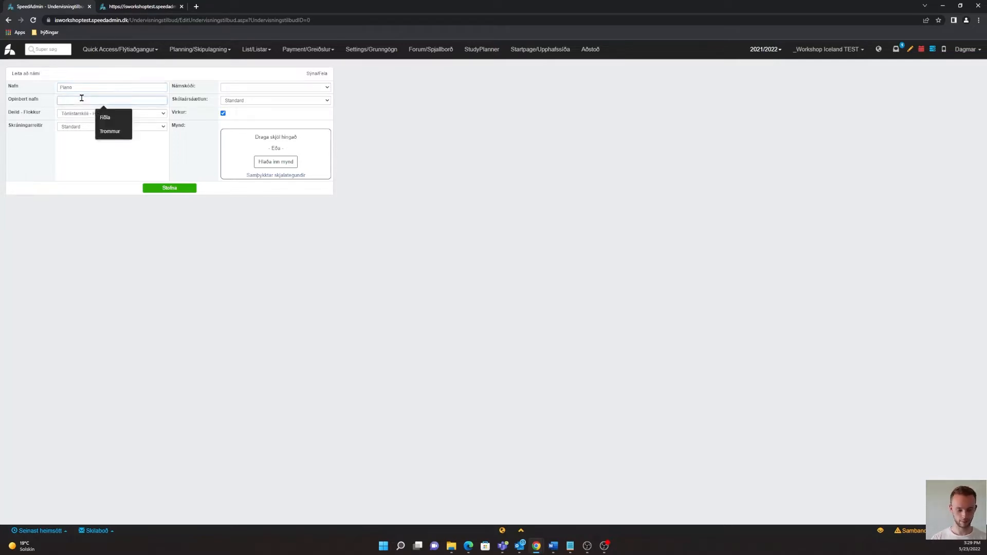
type("Piano")
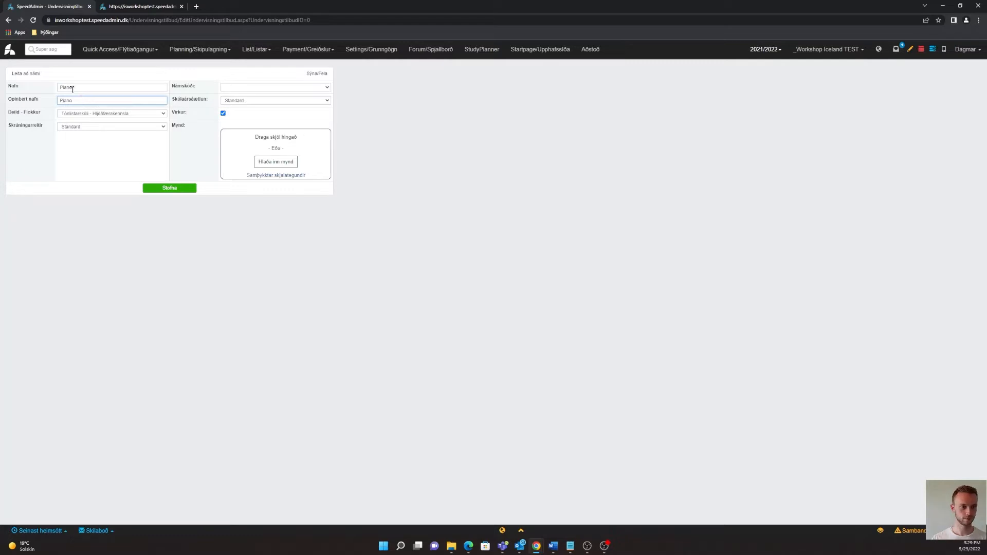
Step: Set Deild - Flokkur to Tónlistarskóli - Hljóðfærakennsla and leave the registration fields option at Standard
left_click(72, 118)
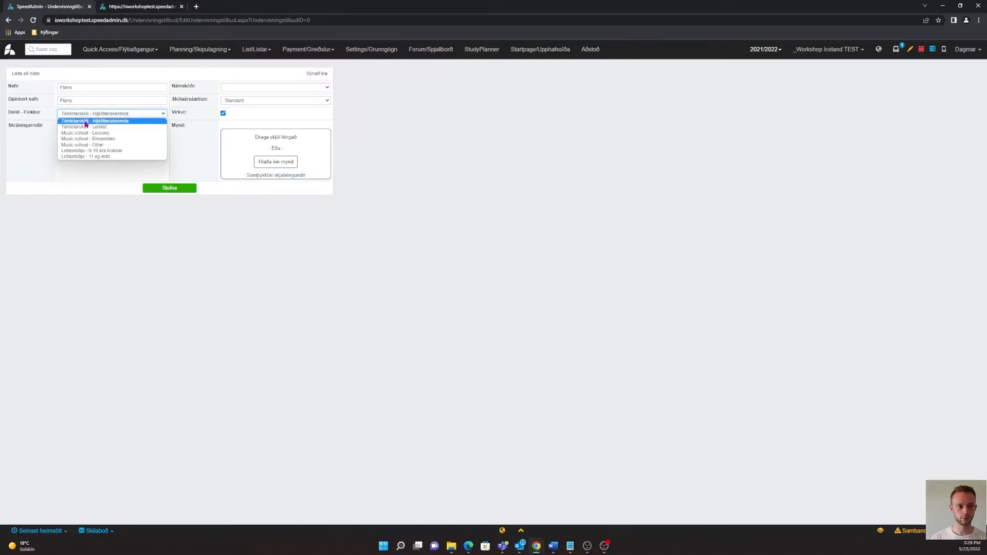
left_click(86, 122)
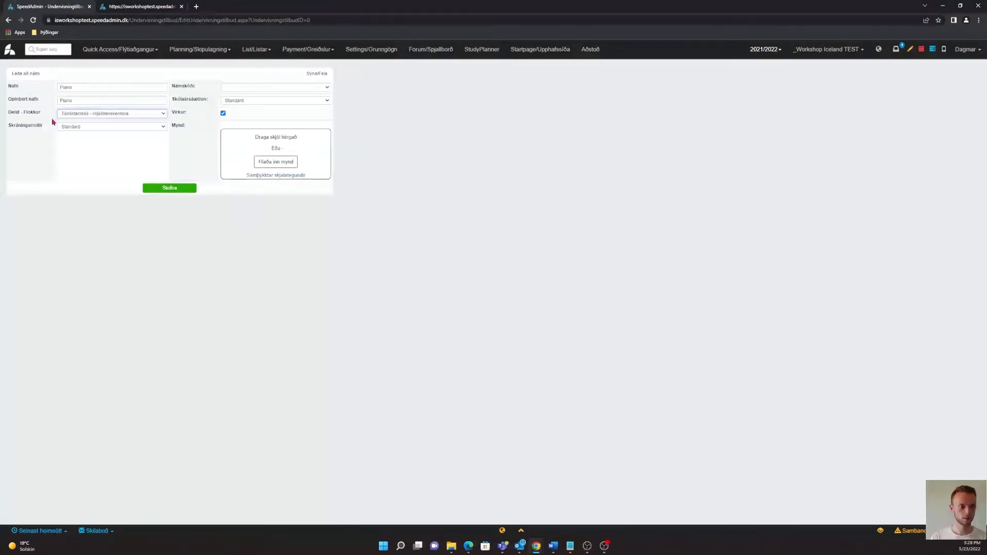
left_click(61, 127)
left_click(34, 124)
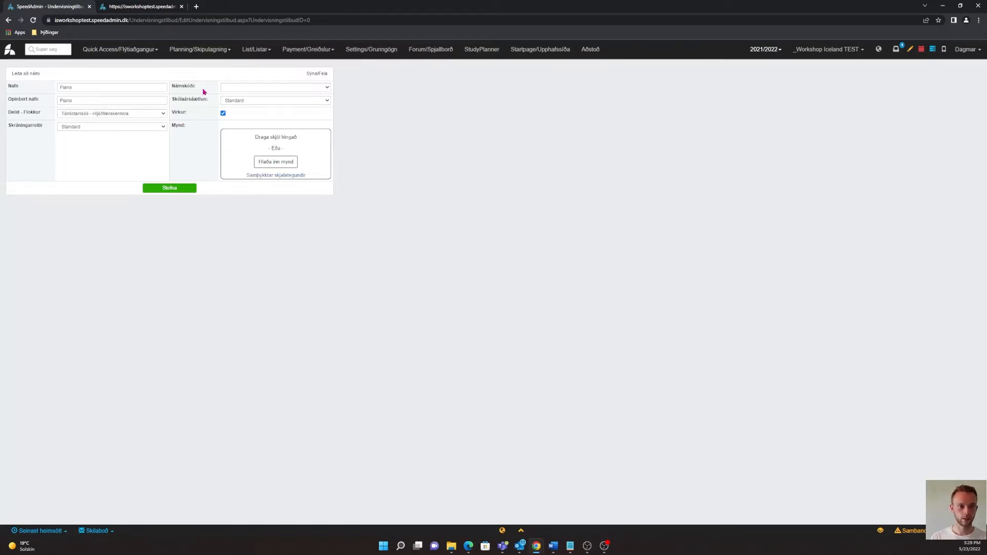
Step: Set Námskóði to Piano and the school year plan to Standard, and create the course
left_click(224, 89)
scroll(247, 113, "down", 3)
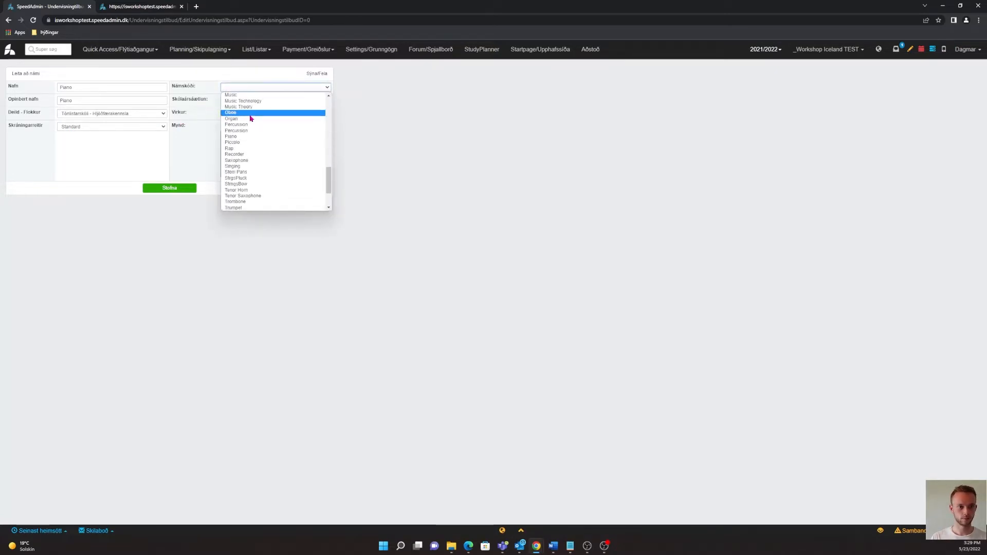
left_click(237, 137)
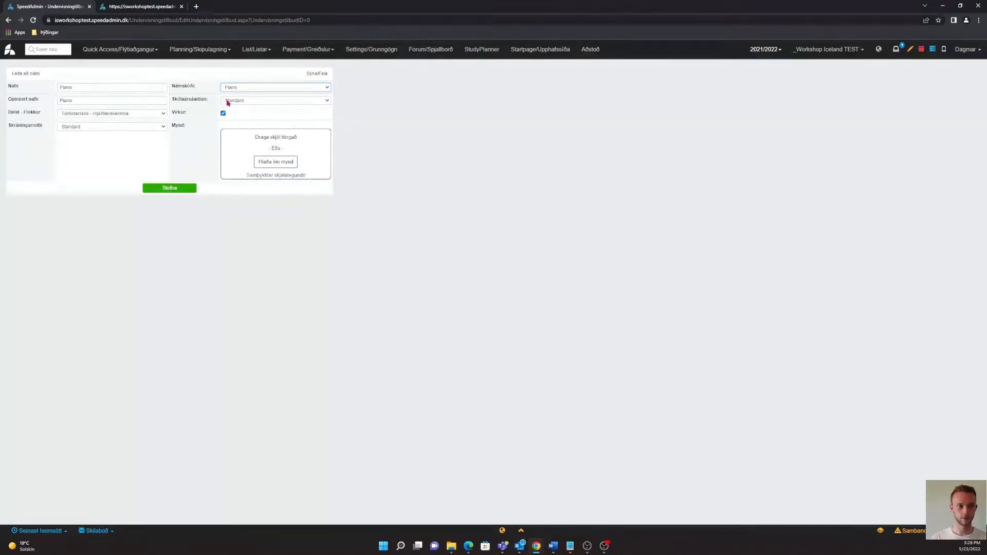
left_click(231, 101)
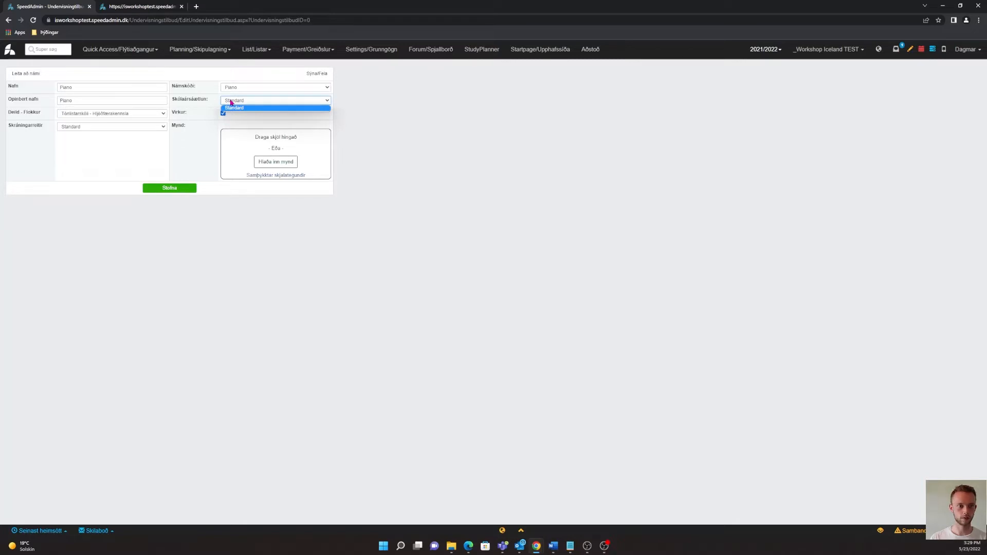
left_click(238, 108)
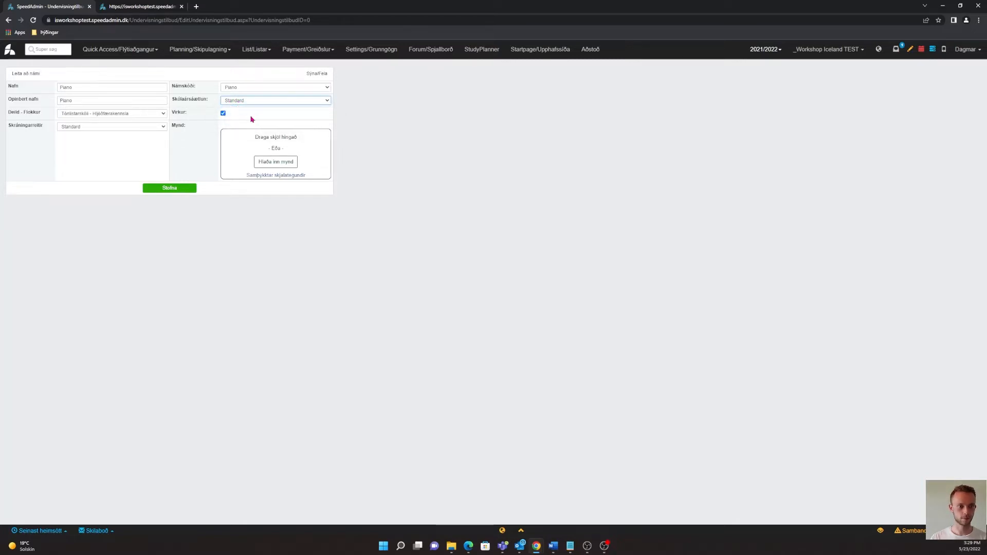
left_click(191, 116)
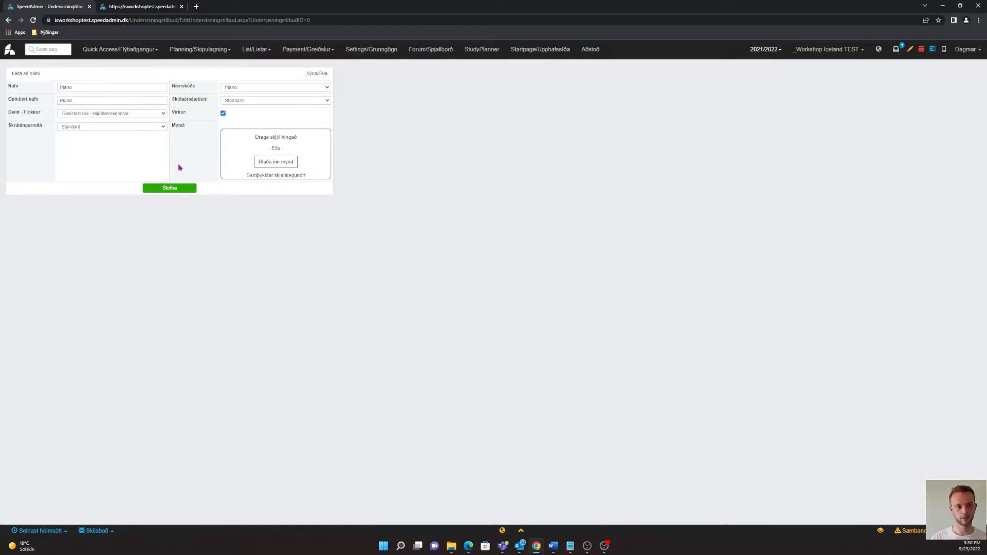
left_click(171, 188)
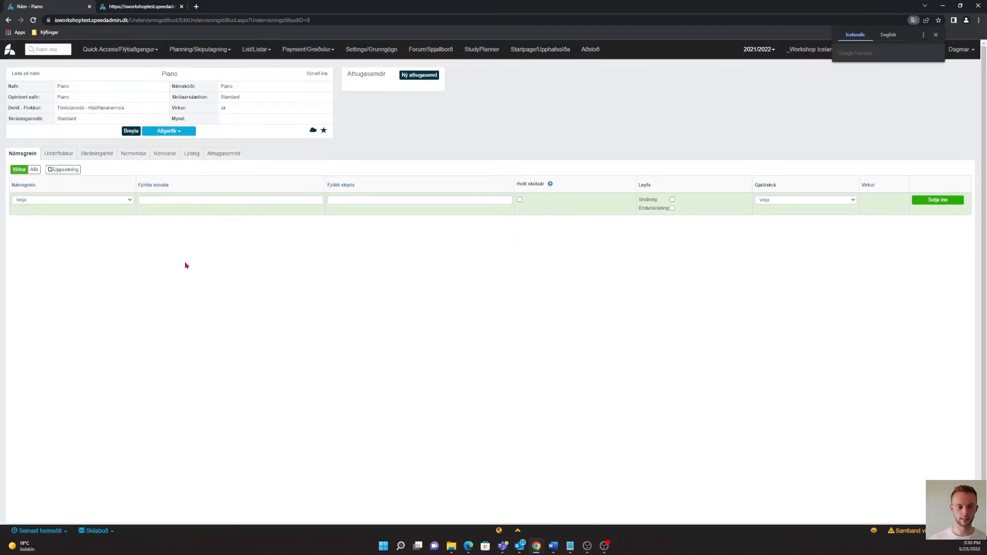
Step: Open the Námsgrein setup, examine the minutes, lesson count and group options of a new entry, and return to the Piano course
left_click(62, 170)
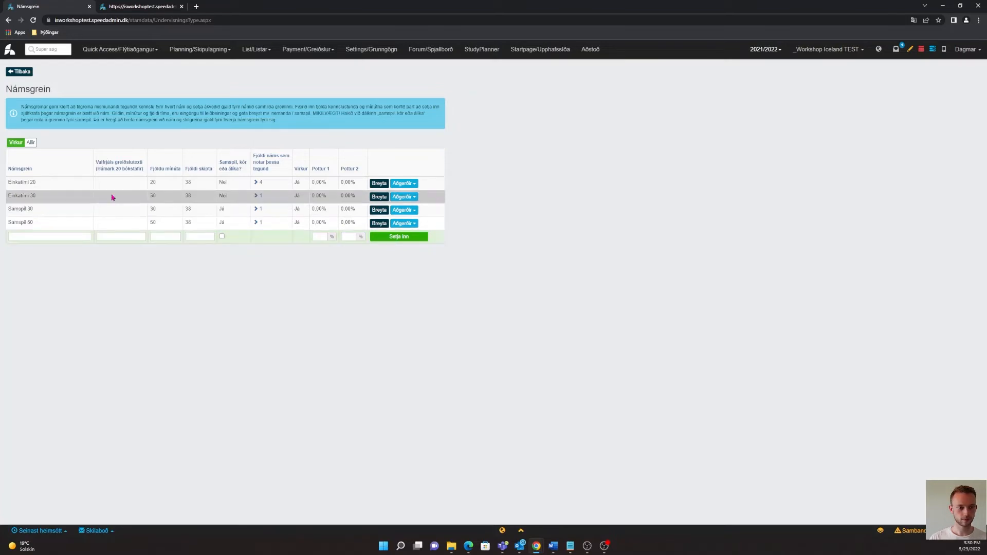
left_click(158, 236)
left_click(189, 236)
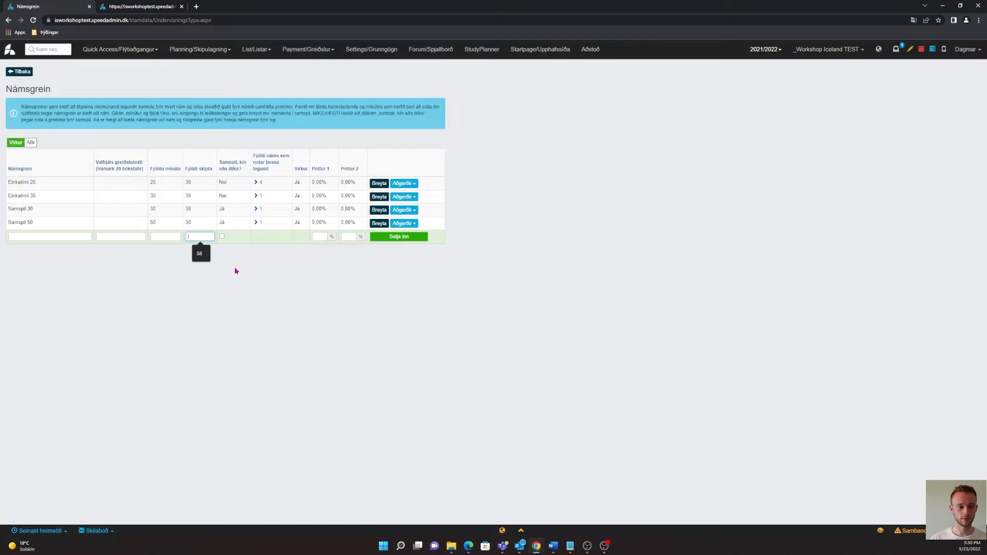
left_click(222, 237)
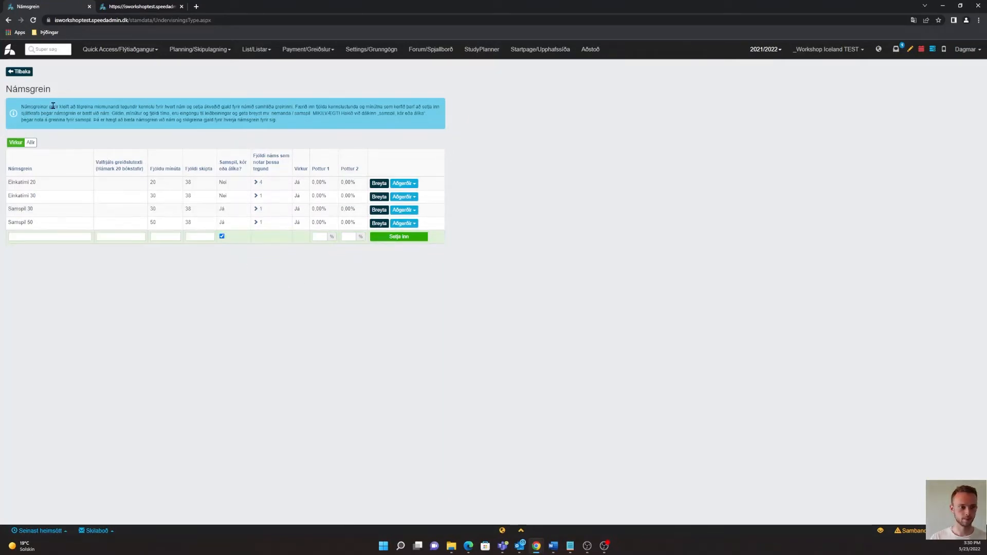
left_click(21, 72)
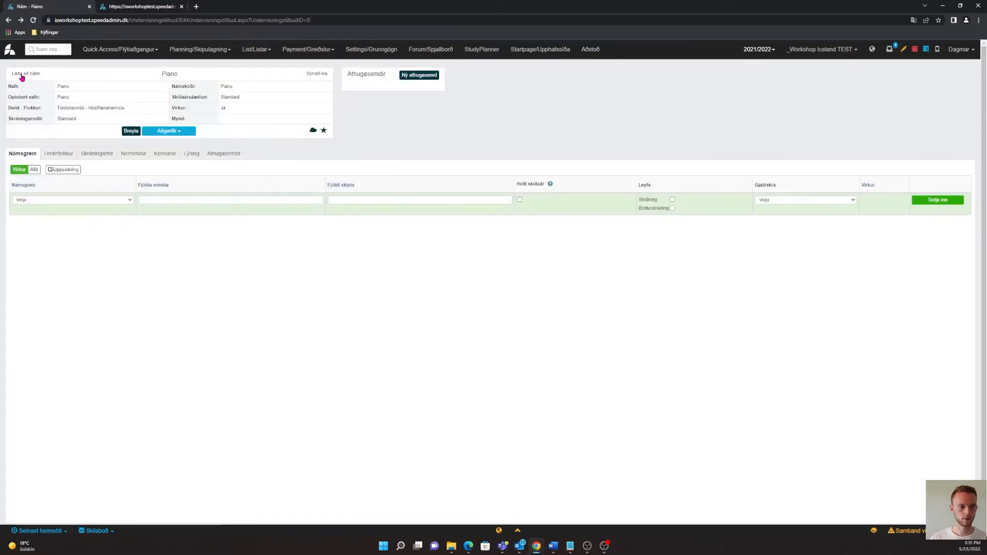
Step: Choose Samspil 30 as the Námsgrein for the Piano course and set its minutes to 45
left_click(84, 201)
left_click(38, 213)
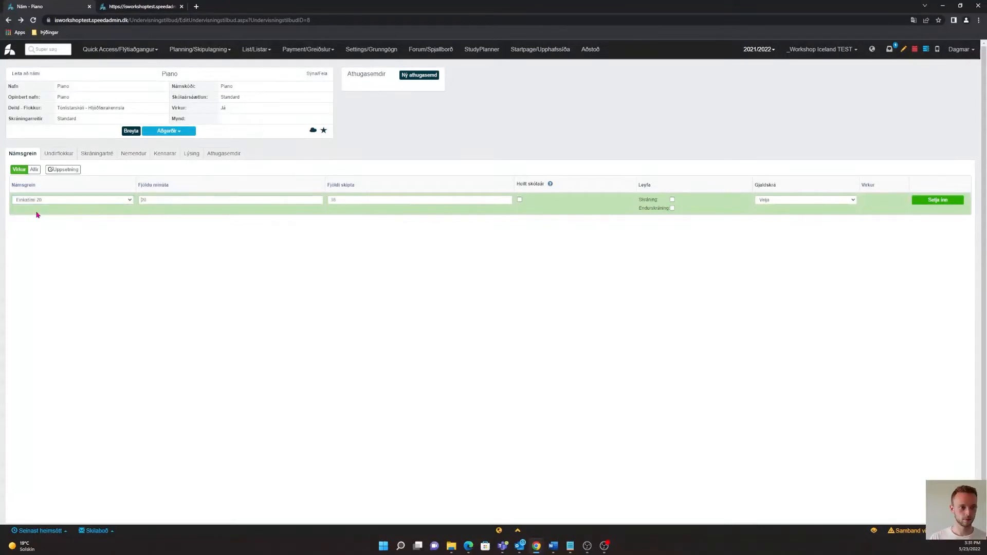
left_click(98, 200)
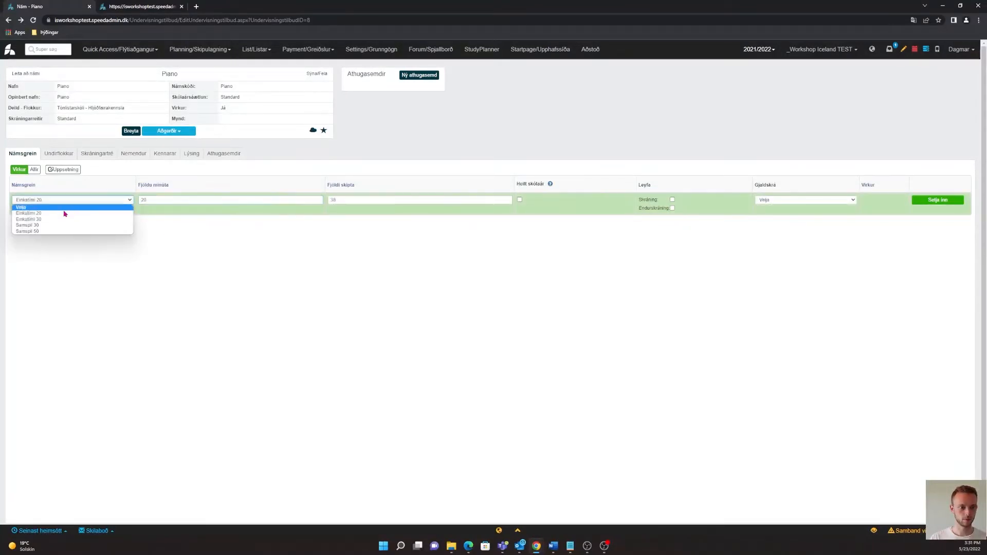
left_click(37, 227)
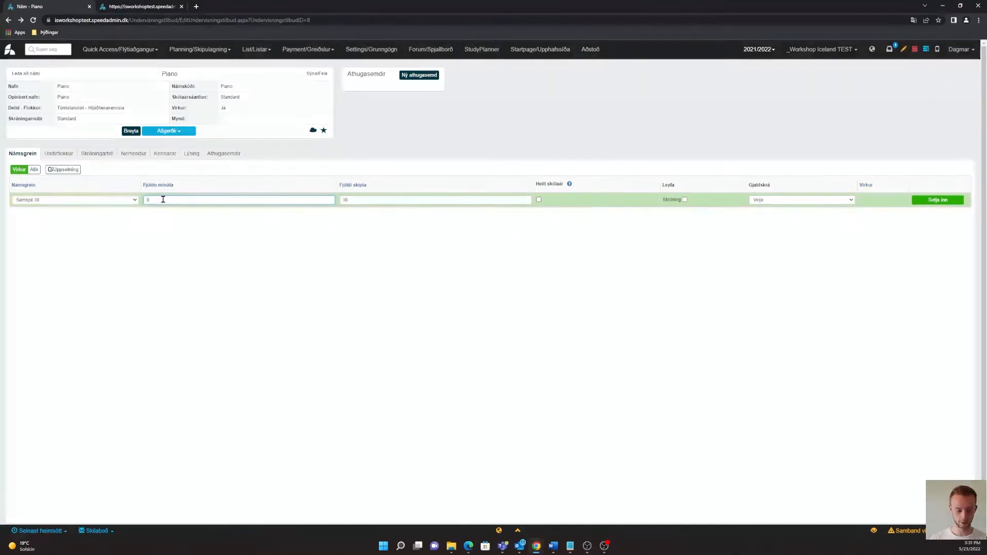
key("BackSpace")
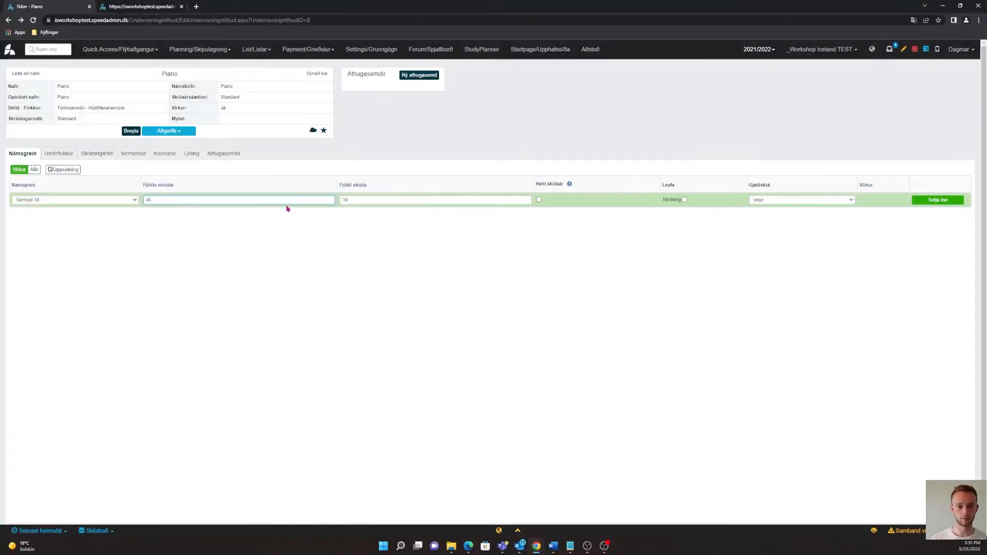
Step: Allow Skráning for the Samspil 30 row, set its Gjaldskrá to Standard, and insert the row
left_click(370, 186)
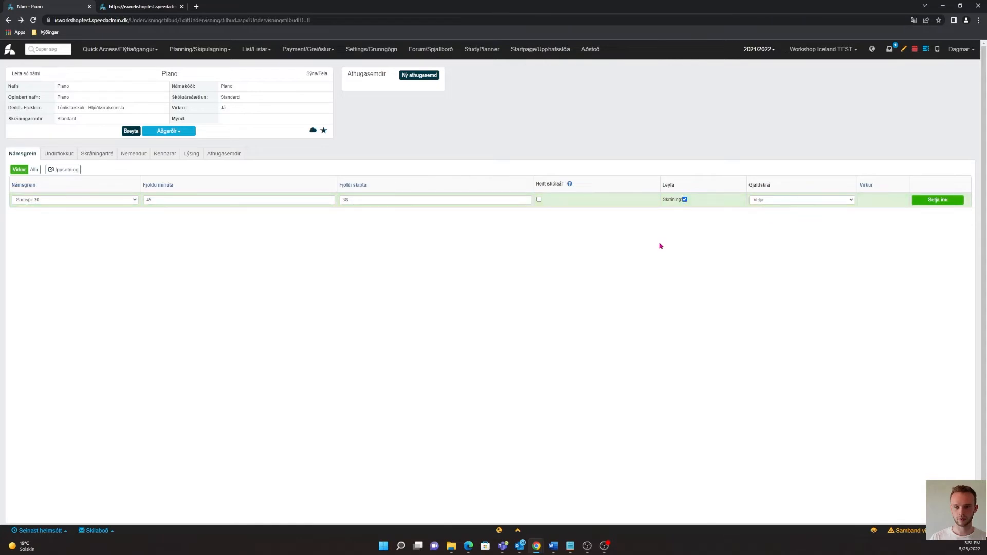
left_click(770, 200)
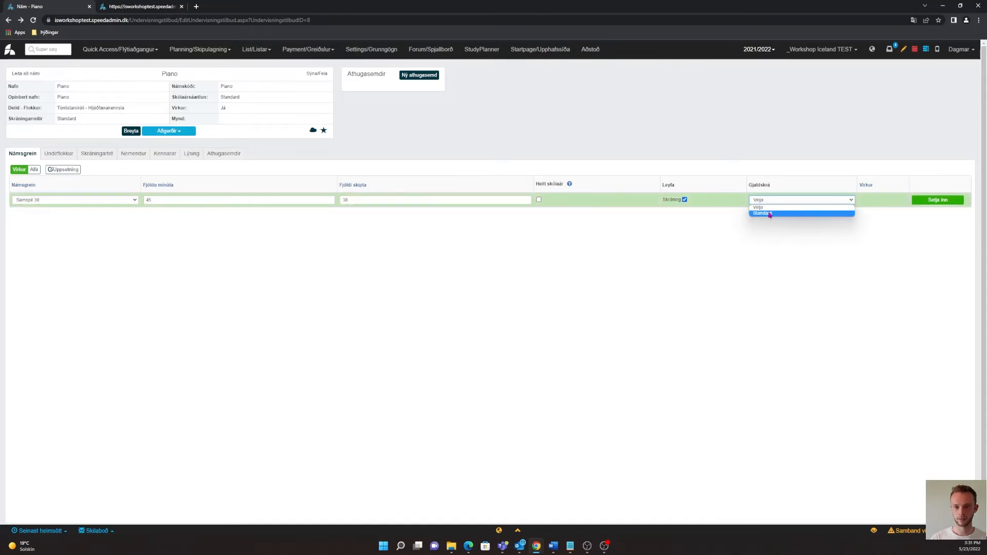
left_click(770, 213)
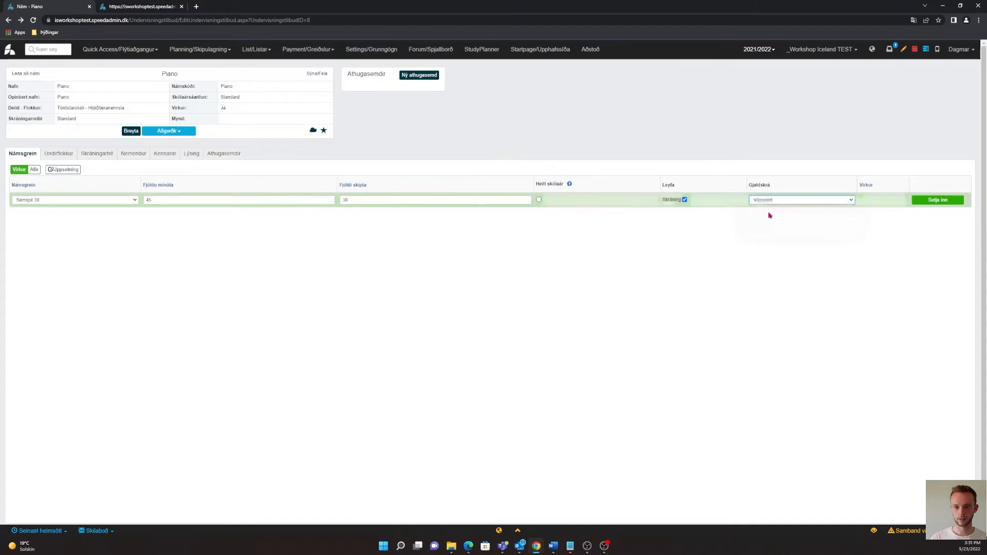
left_click(924, 201)
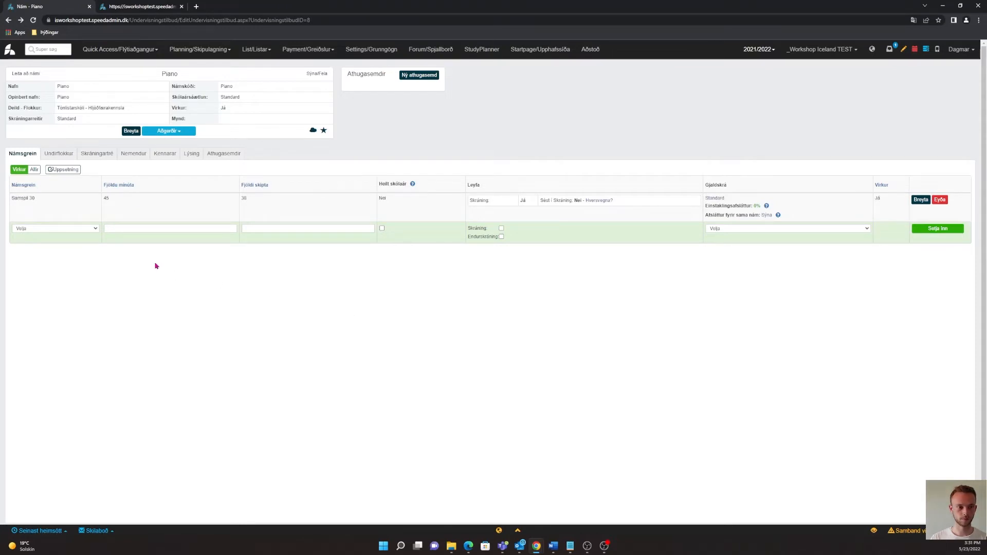
Step: Choose Einkatími 20 as the Námsgrein for a new row of the Piano course and set its minutes to 25
left_click(90, 229)
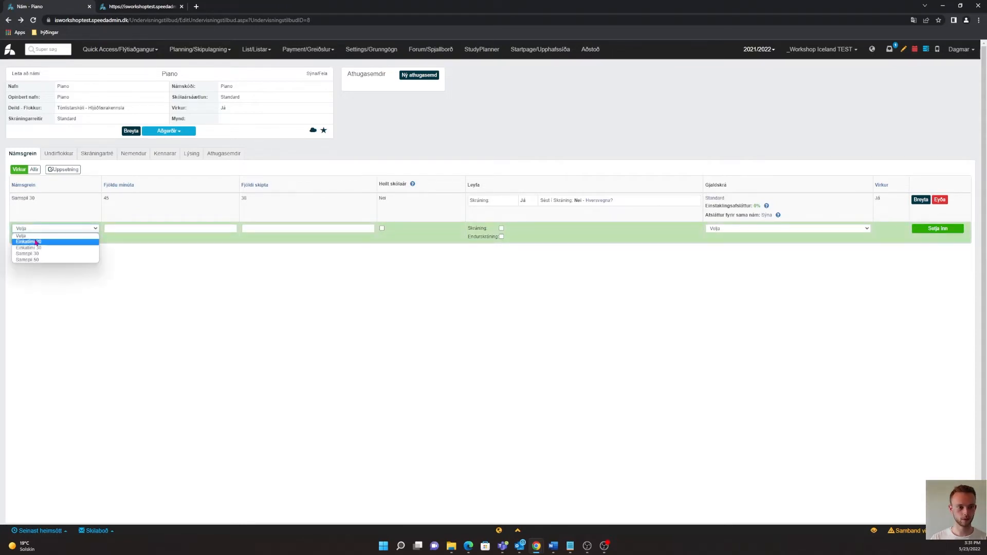
left_click(36, 242)
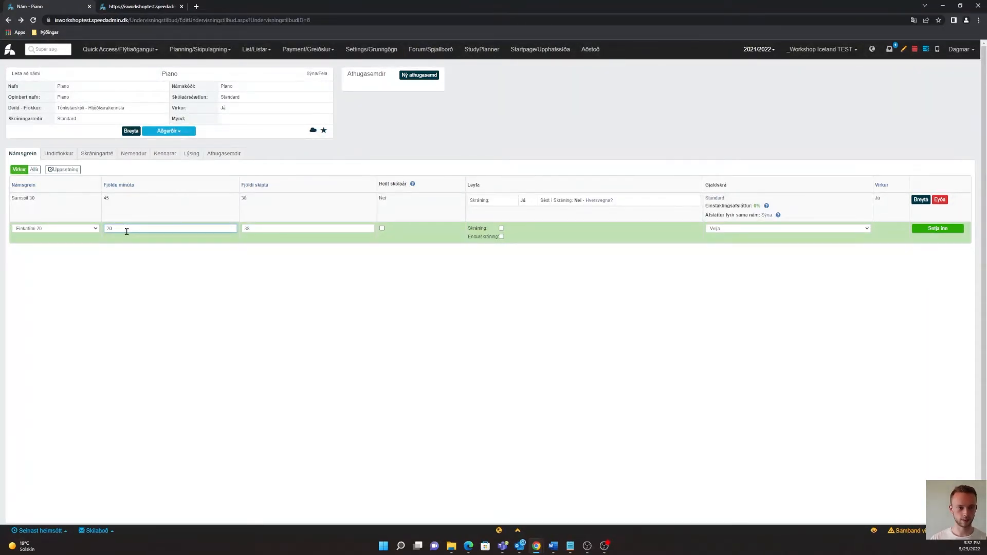
key("BackSpace")
key("BackSpace")
type("25")
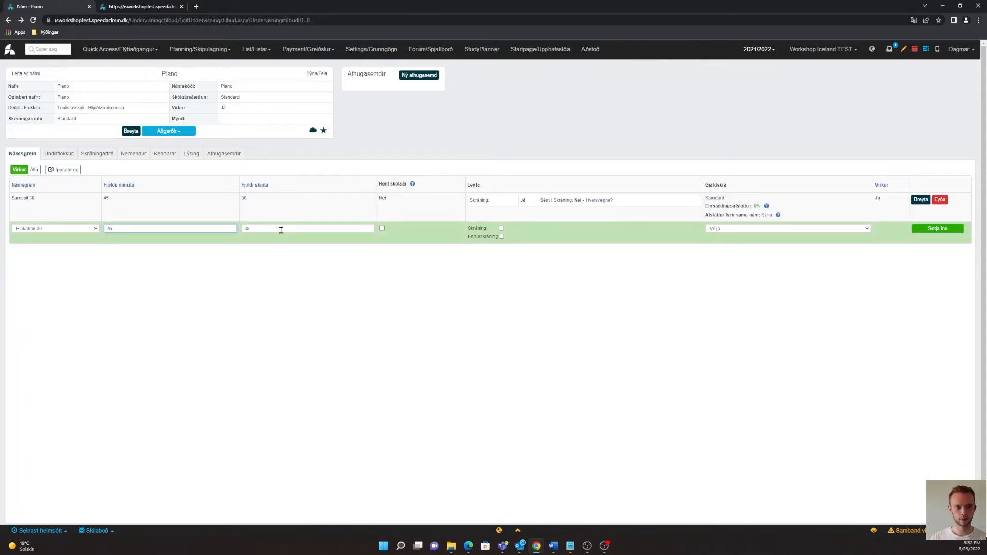
Step: Allow Skráning and Endurskráning for the Einkatími 20 row, set its Gjaldskrá to Standard, and insert the row
left_click(502, 229)
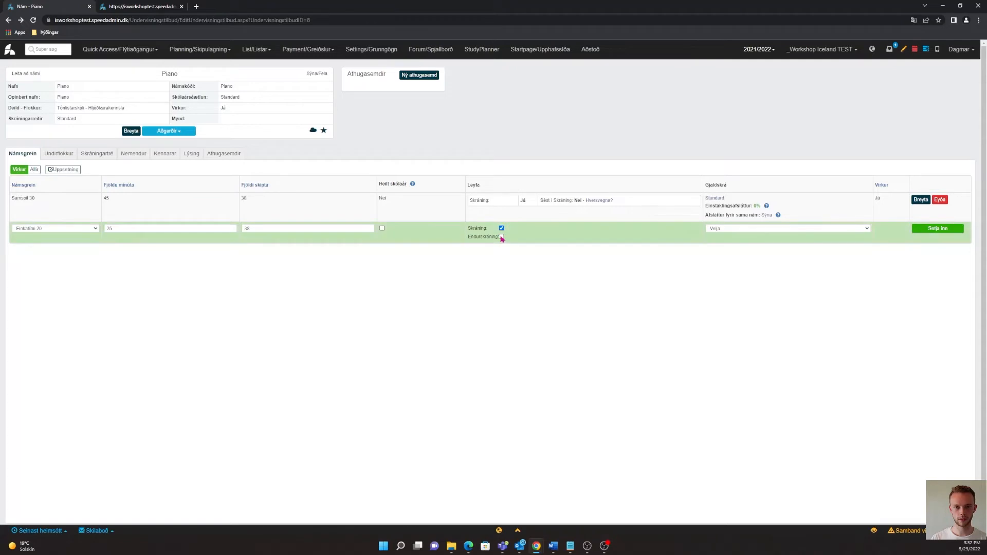
left_click(501, 237)
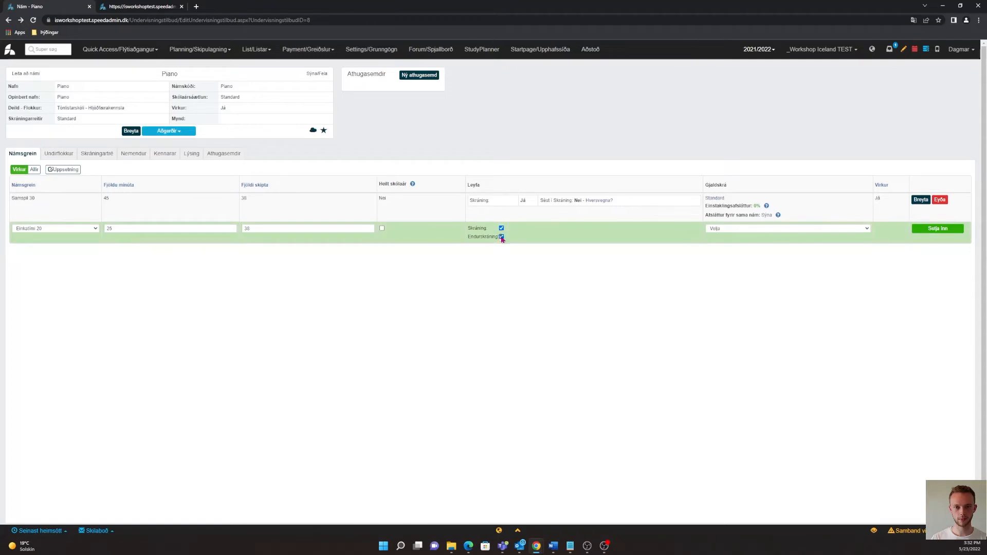
left_click(730, 229)
left_click(719, 241)
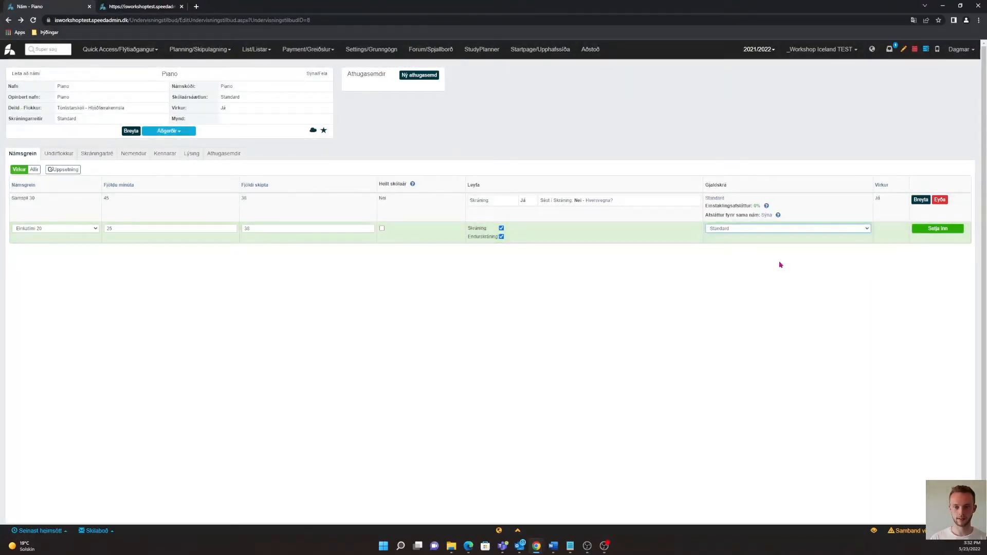
left_click(942, 233)
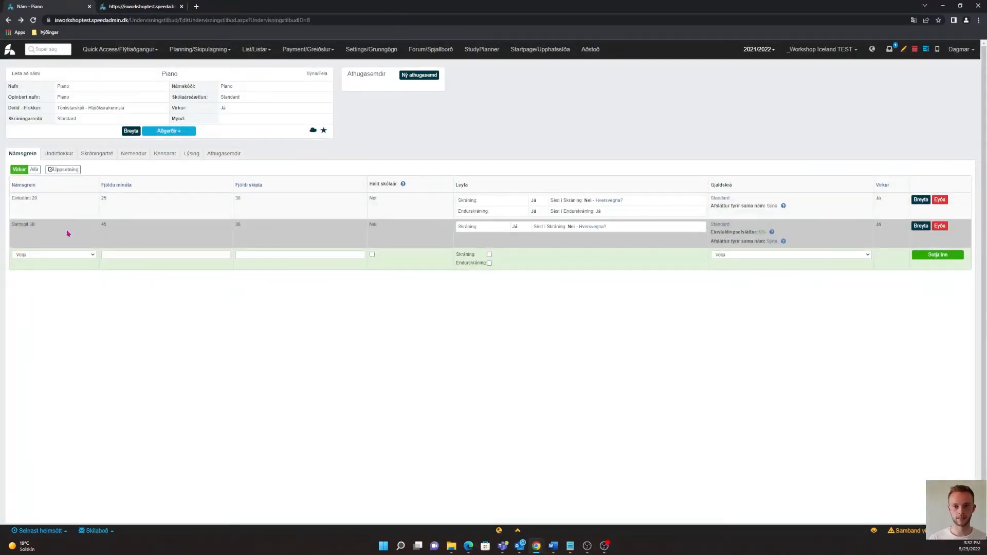
Step: Add the subcategories Monday and Friday to the Piano course under Undirflokkur
left_click(64, 154)
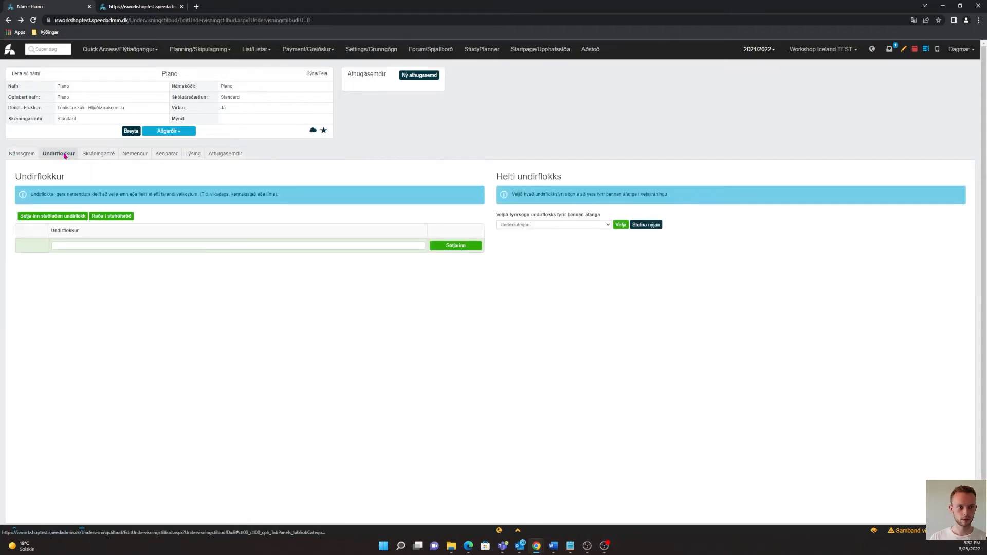
left_click(195, 248)
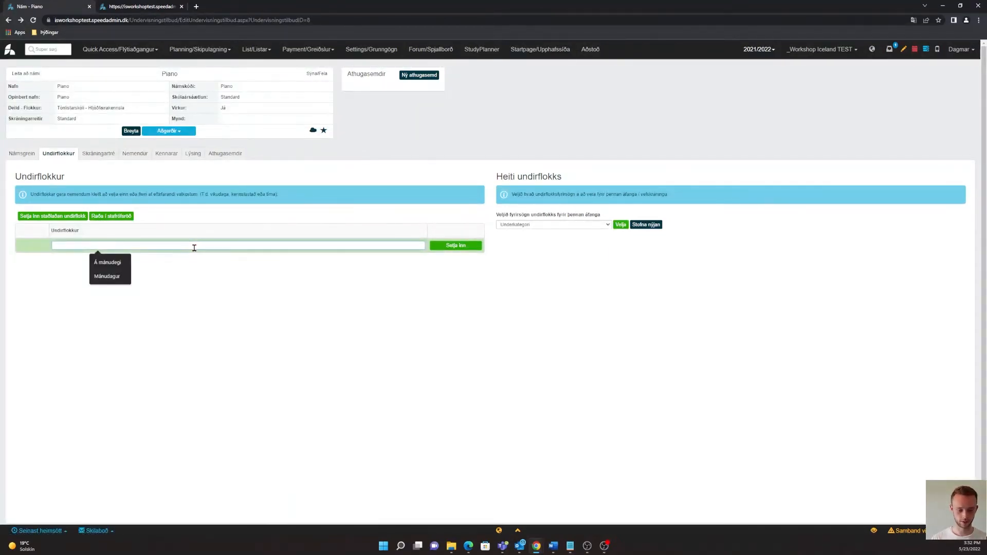
type("Monday")
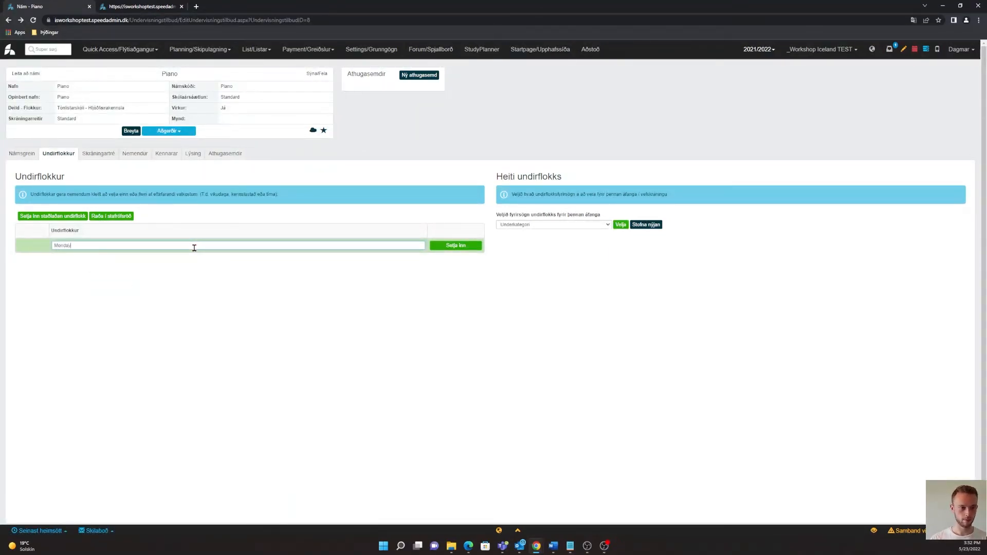
left_click(452, 249)
left_click(193, 259)
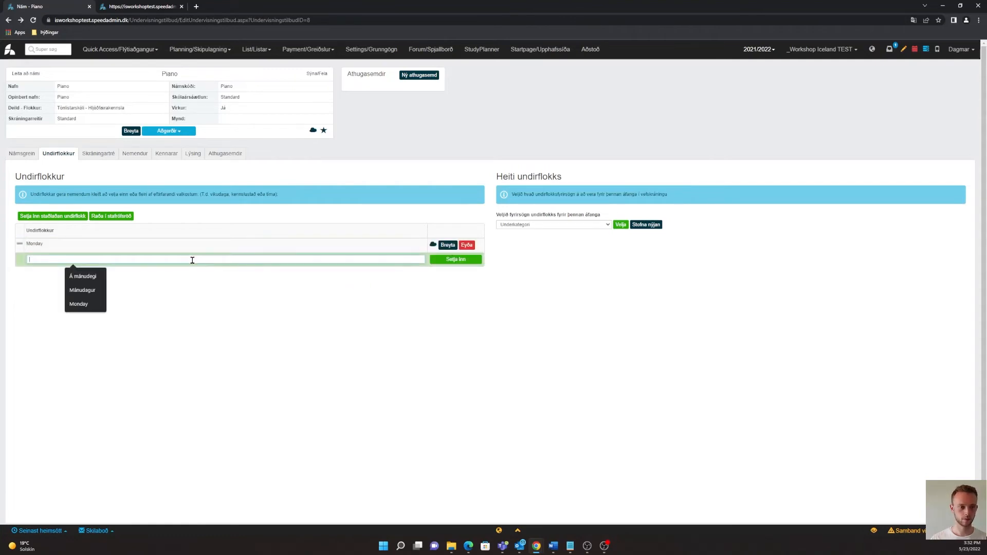
type("Fri")
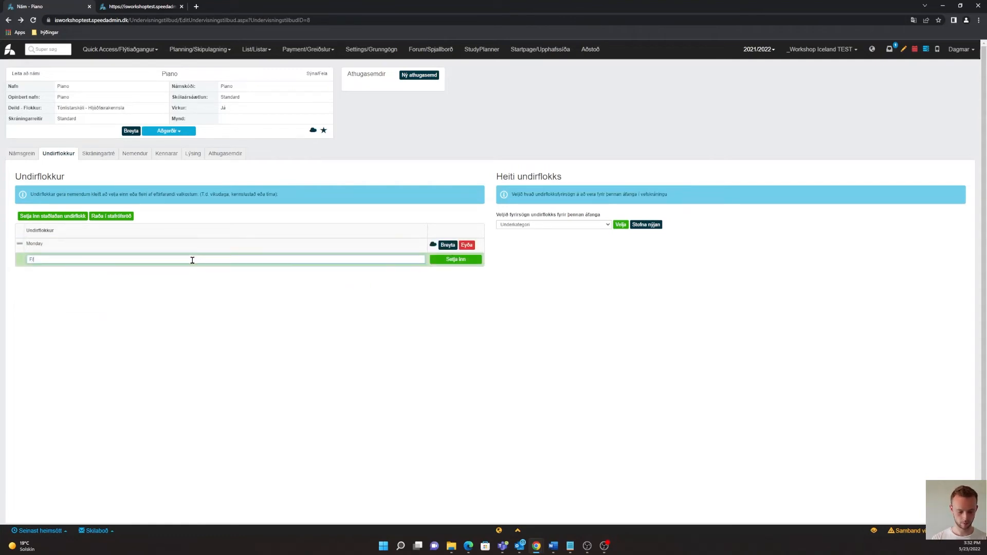
type("day")
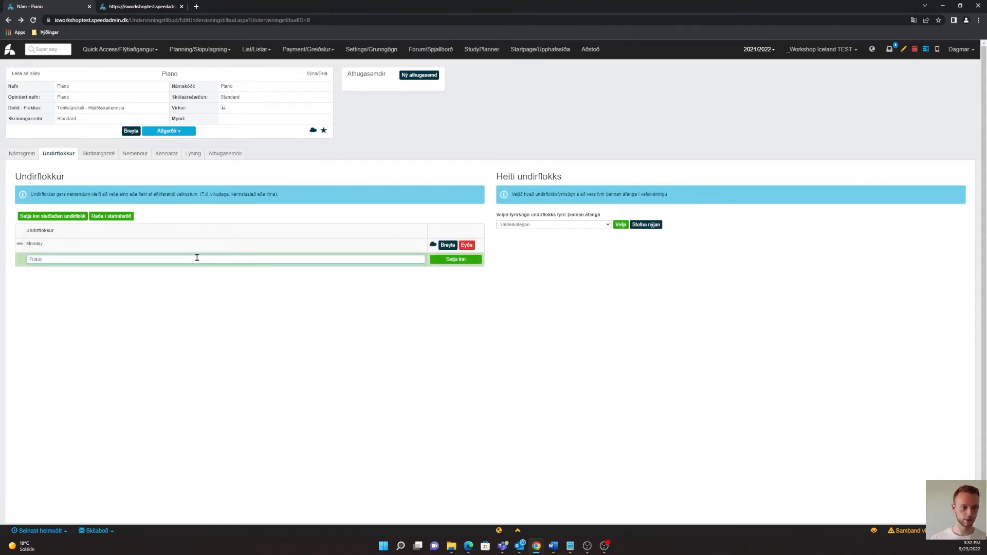
left_click(454, 264)
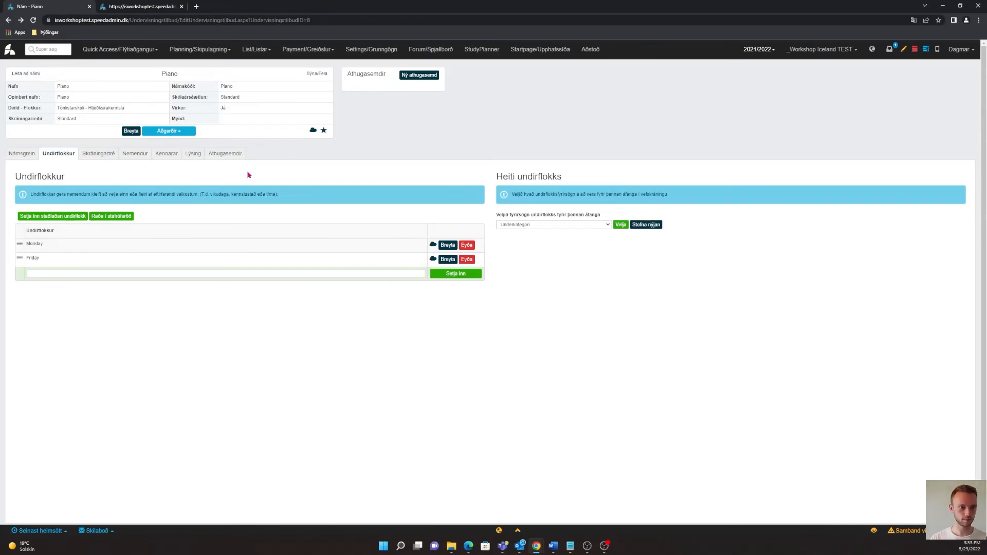
Step: Enter "Piano you are gonna learn to play the piano" as the course's Lýsing and save it
left_click(193, 154)
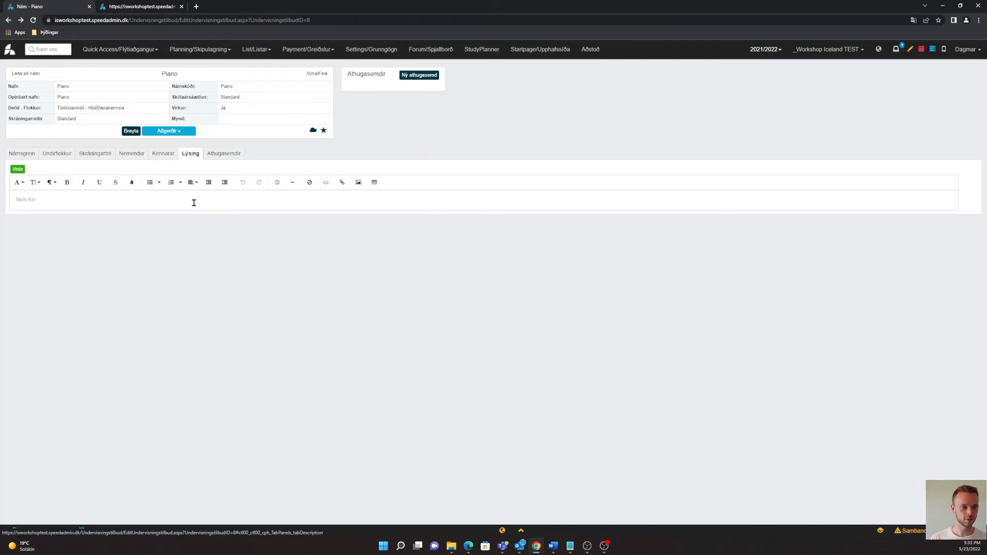
left_click(194, 202)
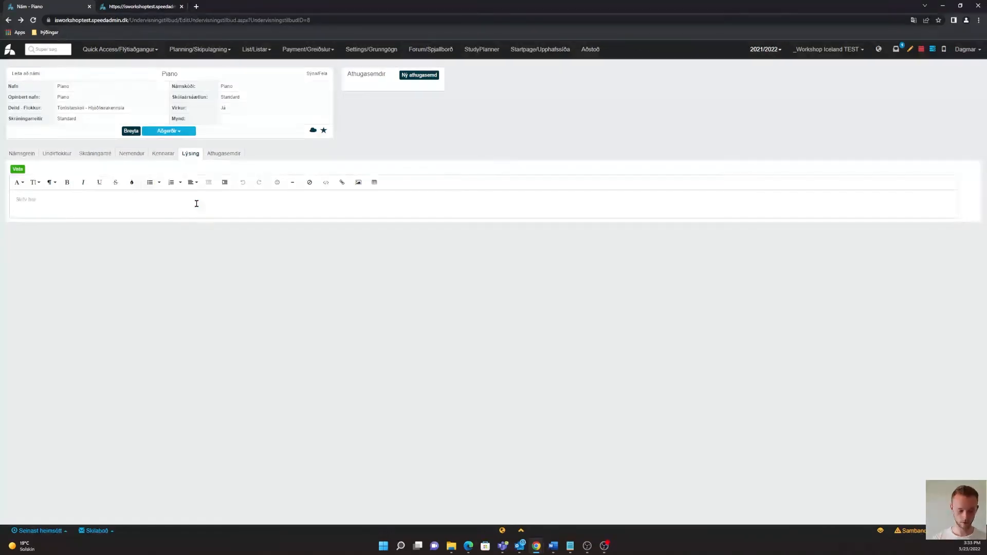
type("Piano")
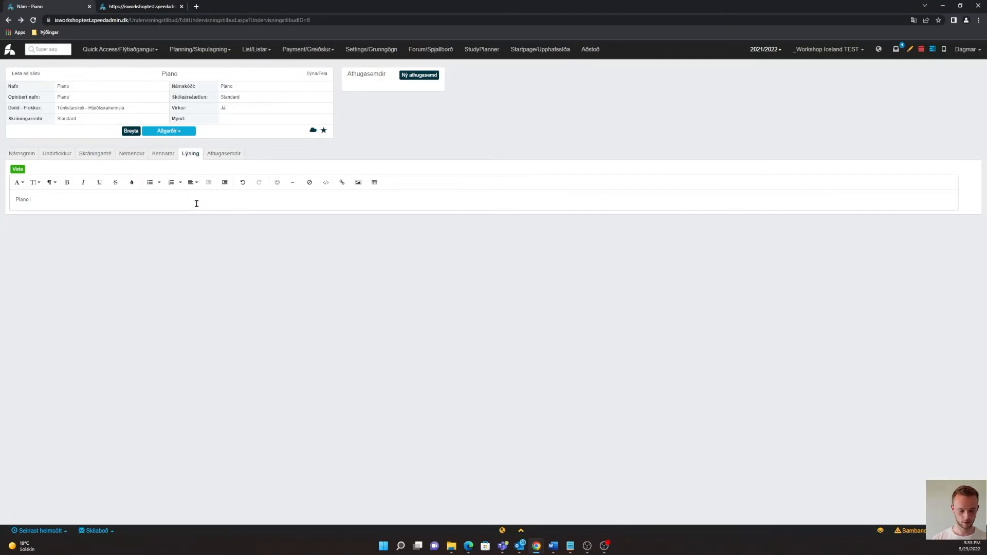
type(" you are gonna learn t")
key("BackSpace")
key("BackSpace")
type("pla")
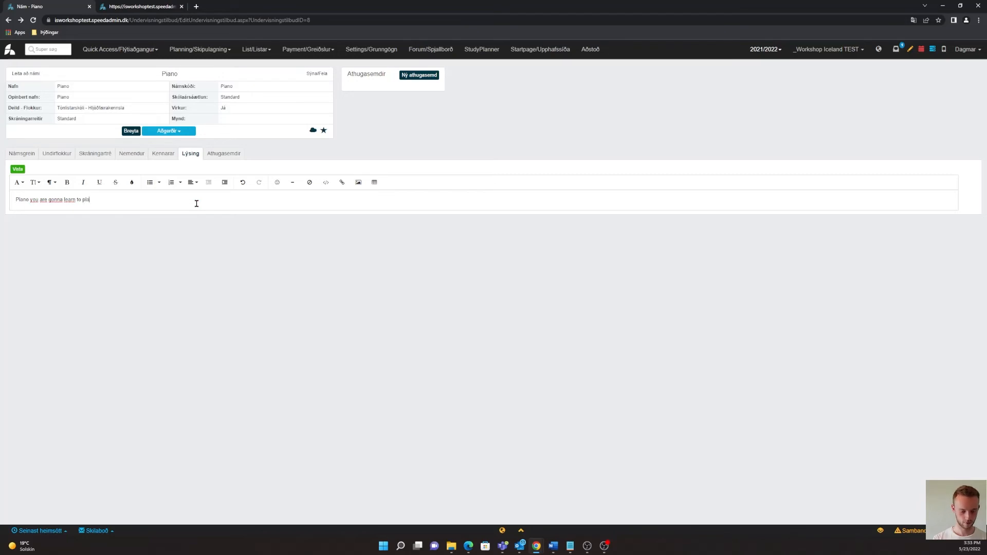
type("y the piano")
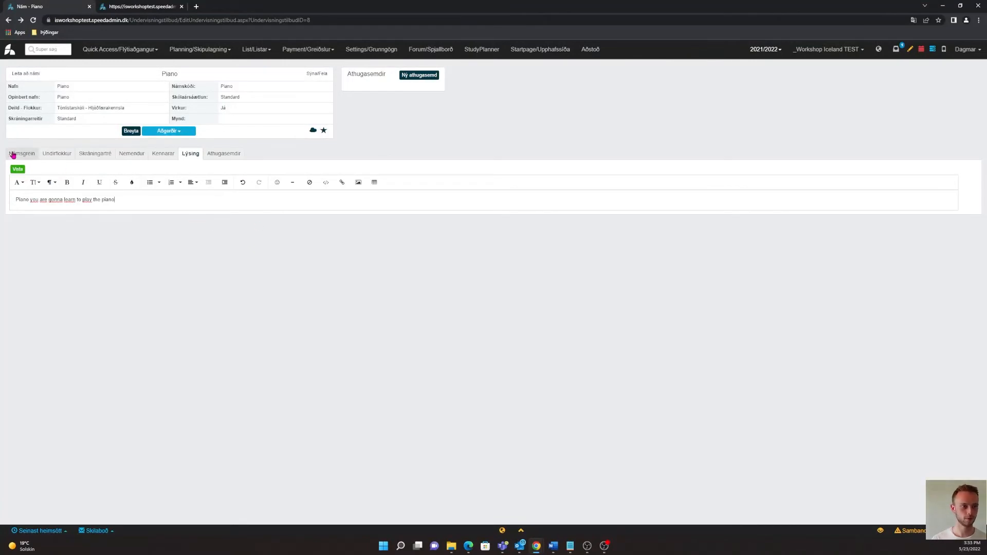
left_click(18, 169)
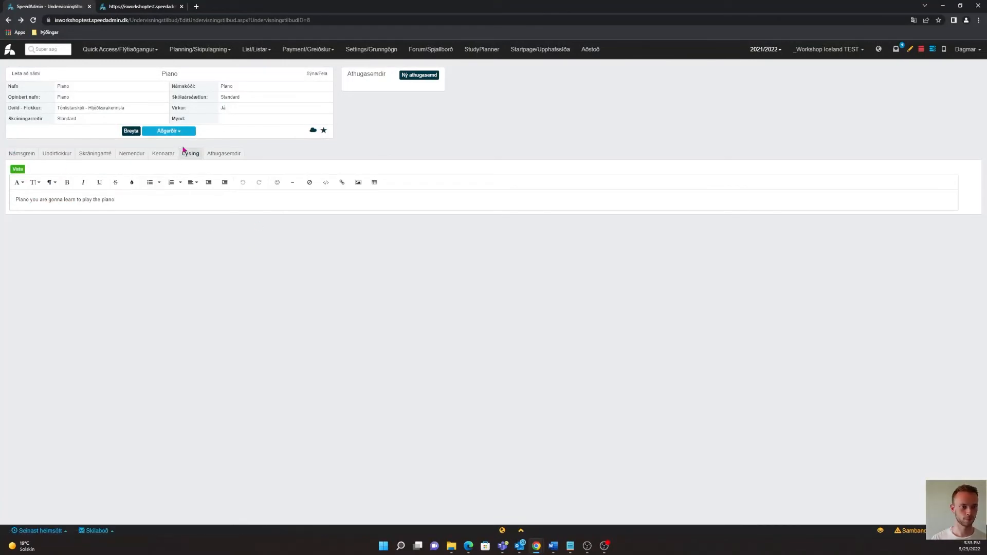
Step: Start a new group under Group/Samspil and choose Samspil 30 Piano as its Nám
left_click(33, 153)
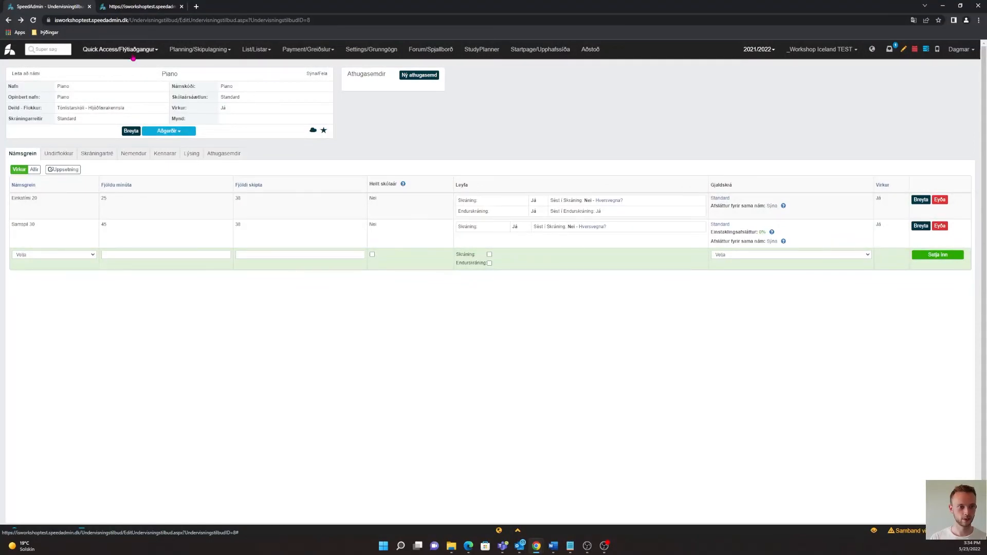
left_click(132, 56)
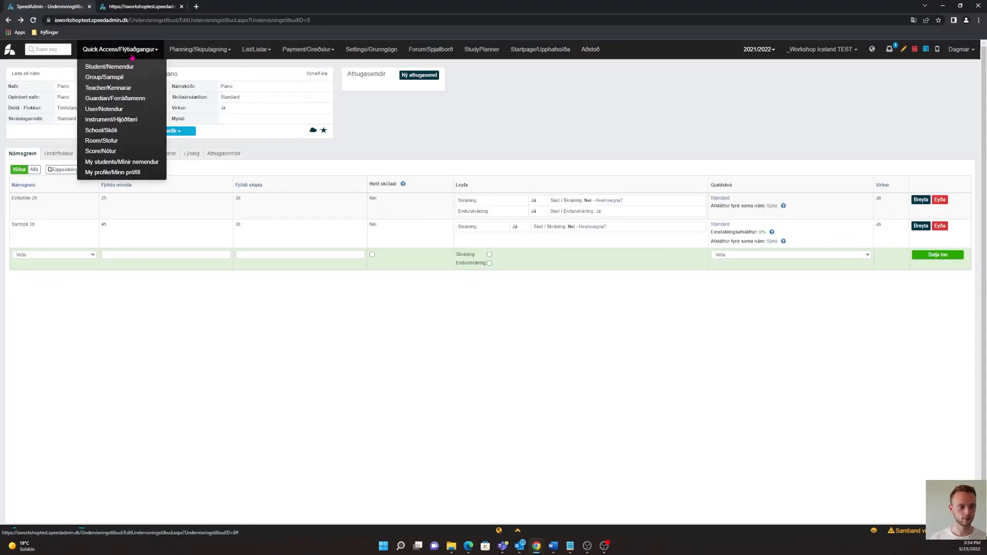
left_click(109, 77)
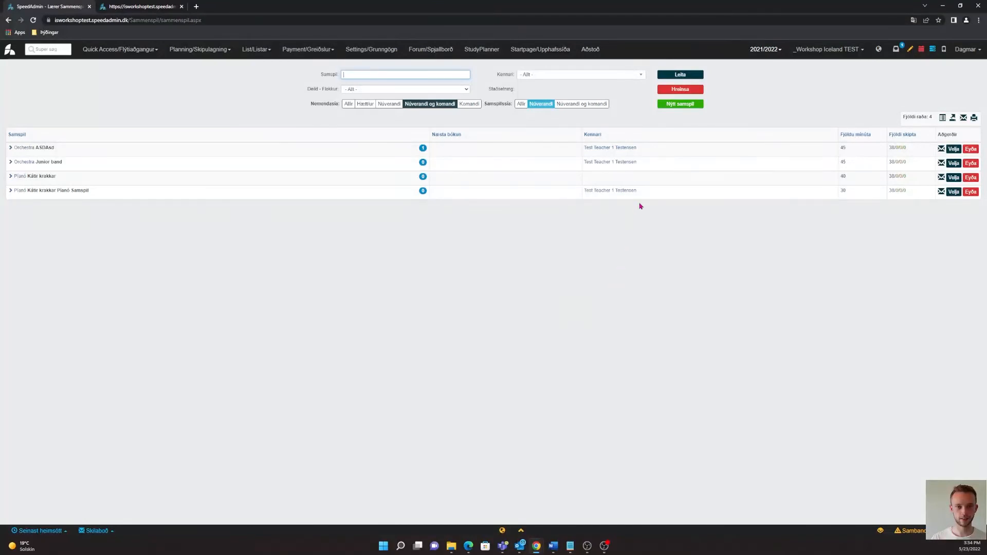
left_click(677, 105)
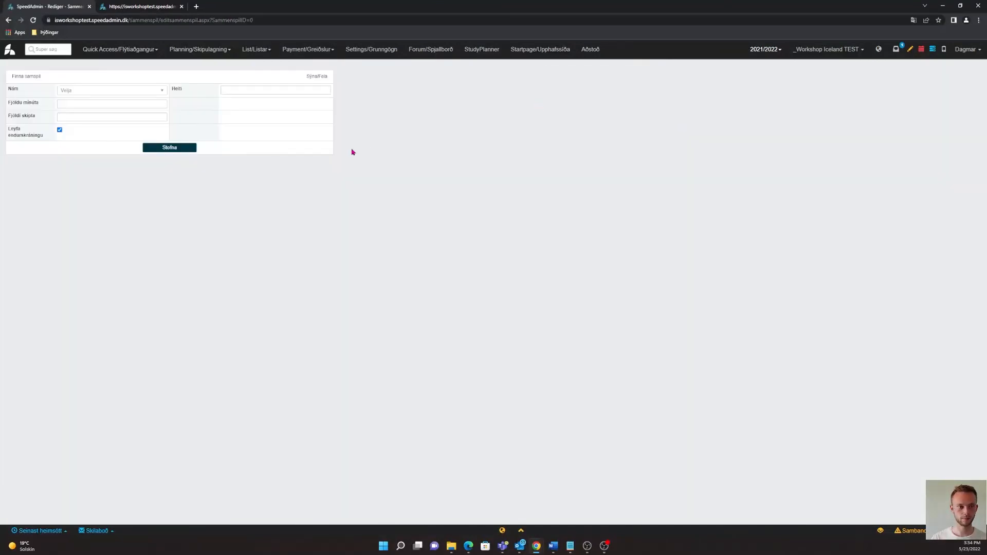
left_click(157, 95)
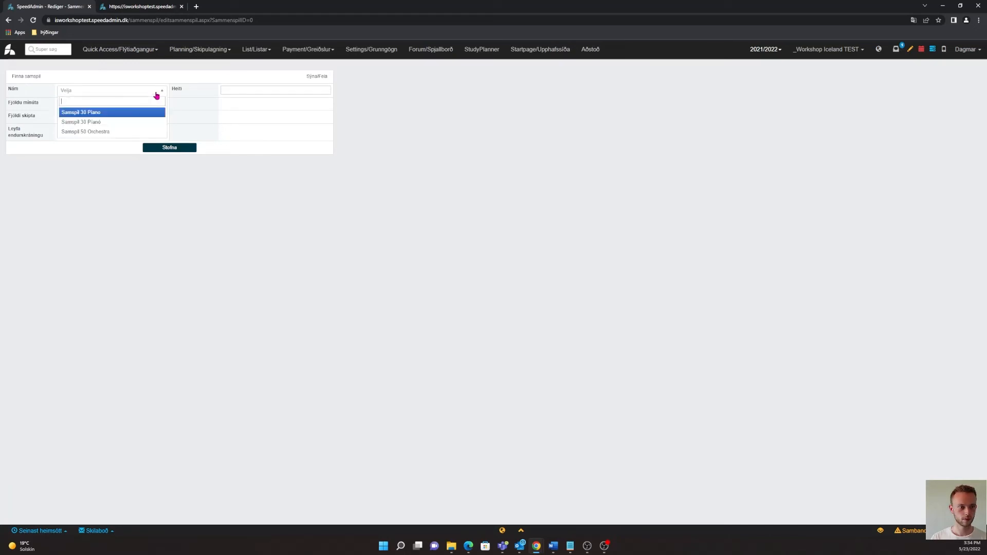
left_click(91, 113)
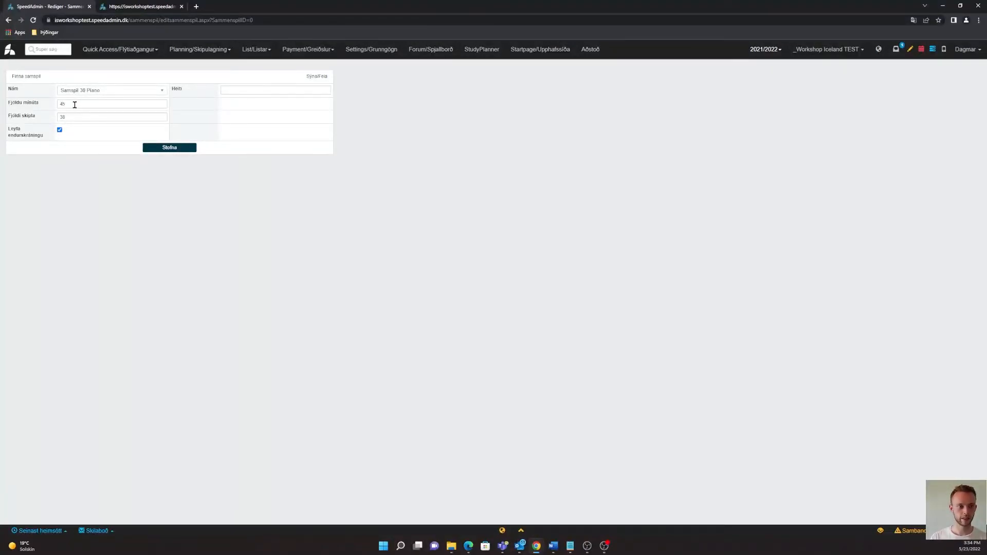
Step: Set the new group's Fjöldi mínúta to 50 and its Fjöldi skipta to 19
left_click(75, 105)
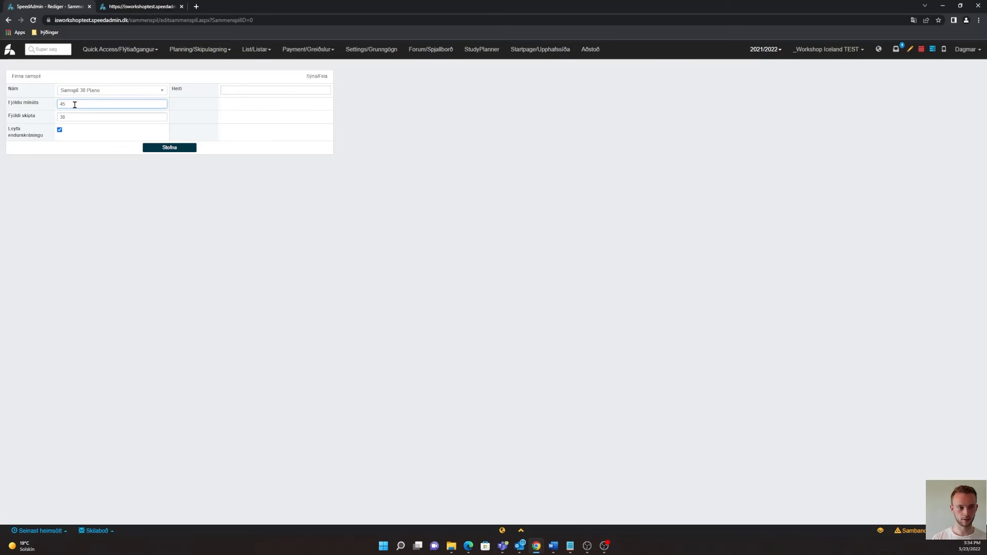
key("BackSpace")
key("BackSpace")
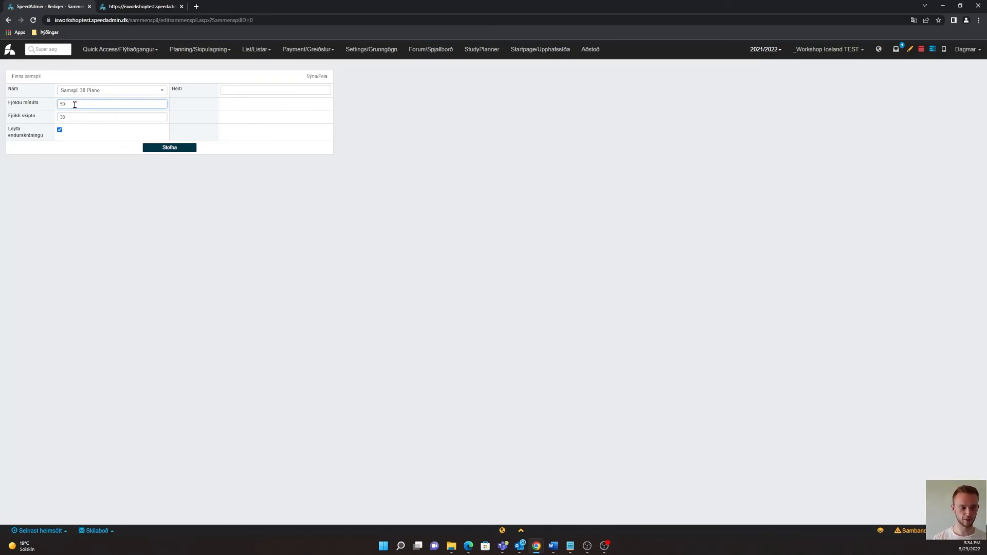
key("Tab")
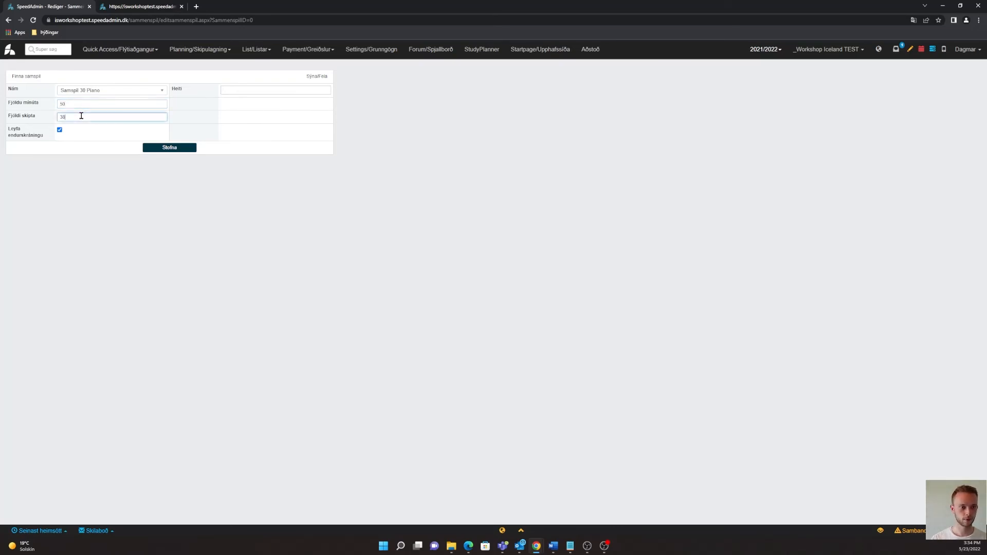
type("19")
left_click(89, 177)
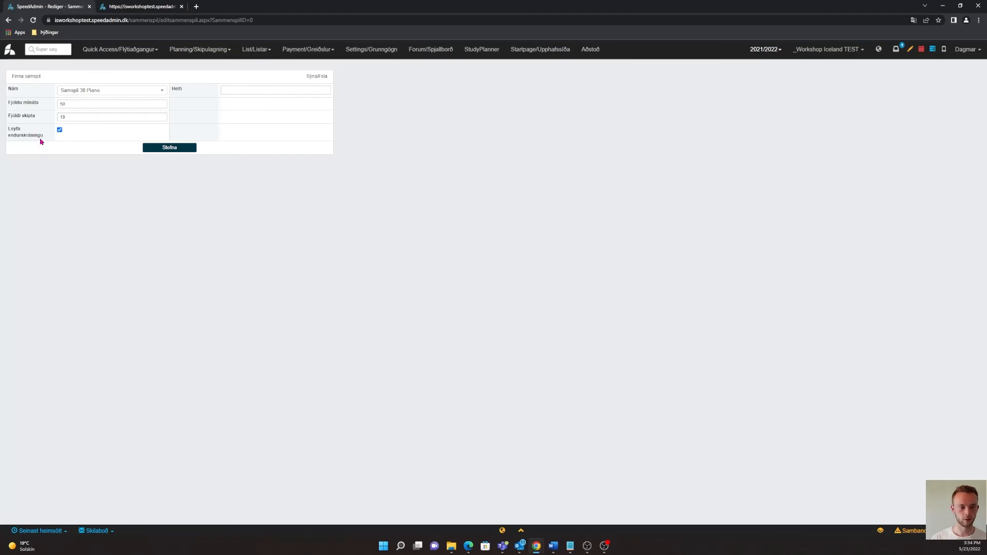
Step: Name the group Monday 14:00 and create it
left_click(256, 91)
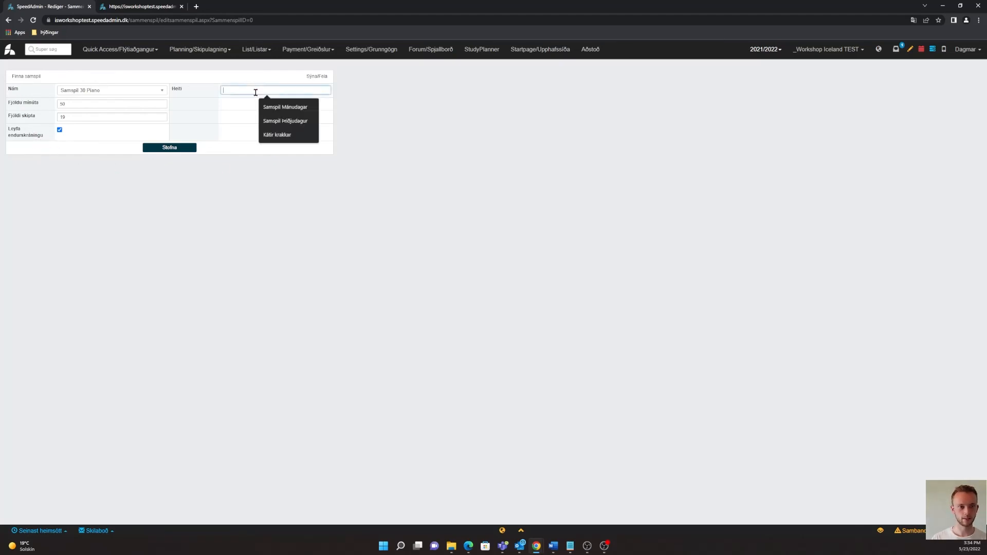
type("Má")
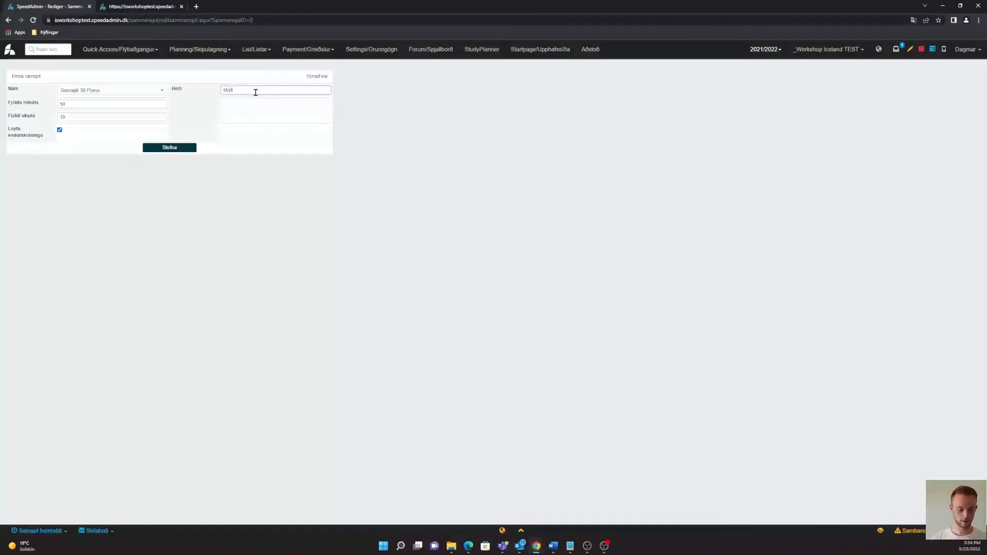
key("BackSpace")
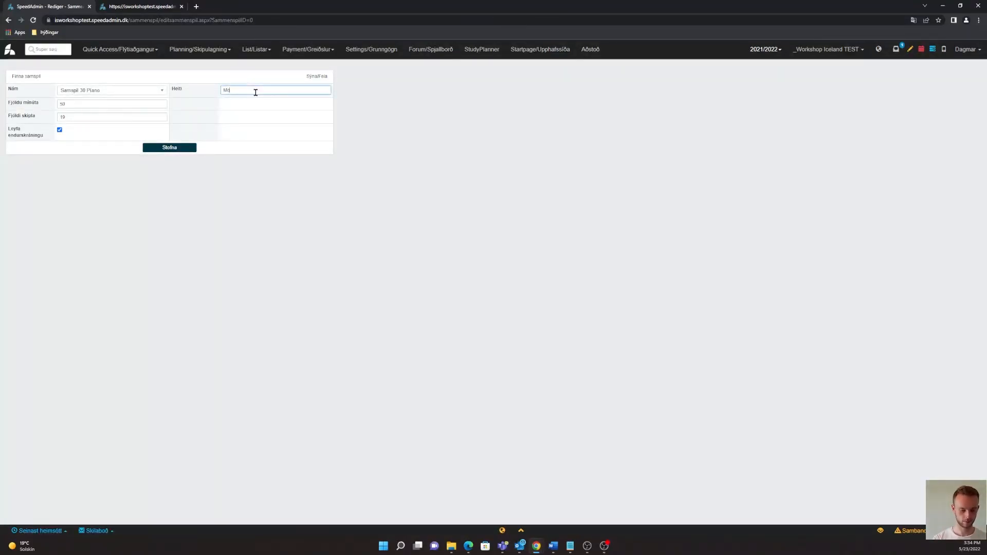
type("onday 14:00")
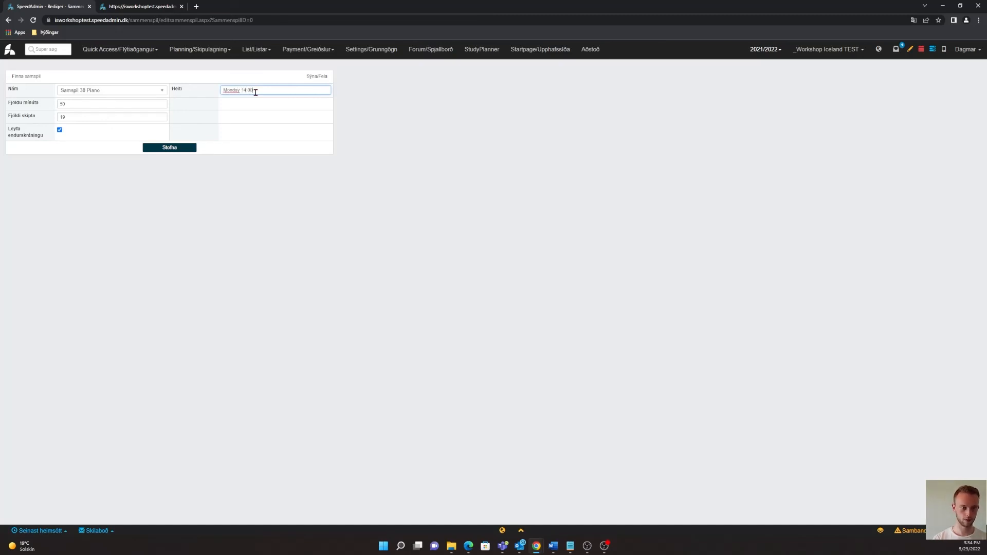
left_click(170, 149)
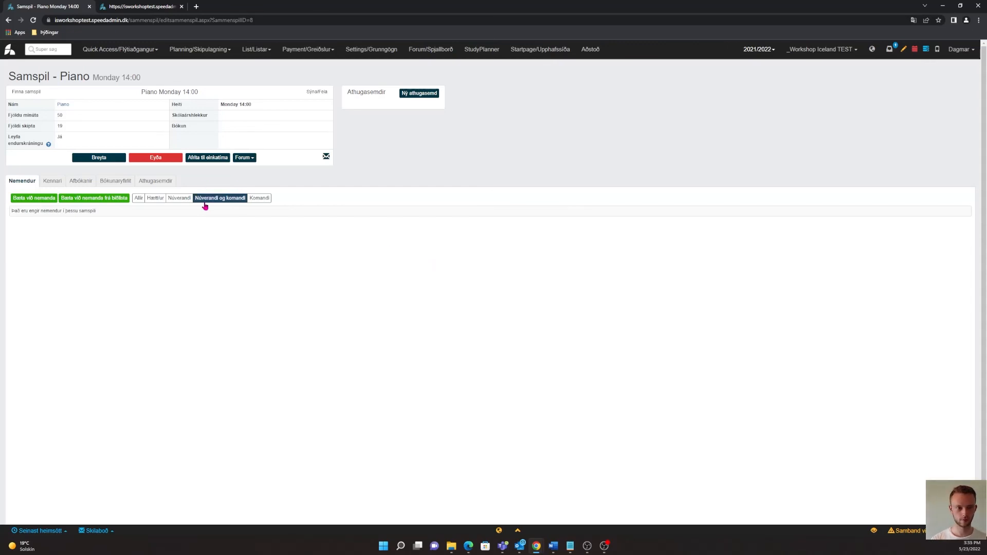
Step: Review the list of Samspil groups and open the first Piano course from the Nám list in the basic settings
left_click(26, 94)
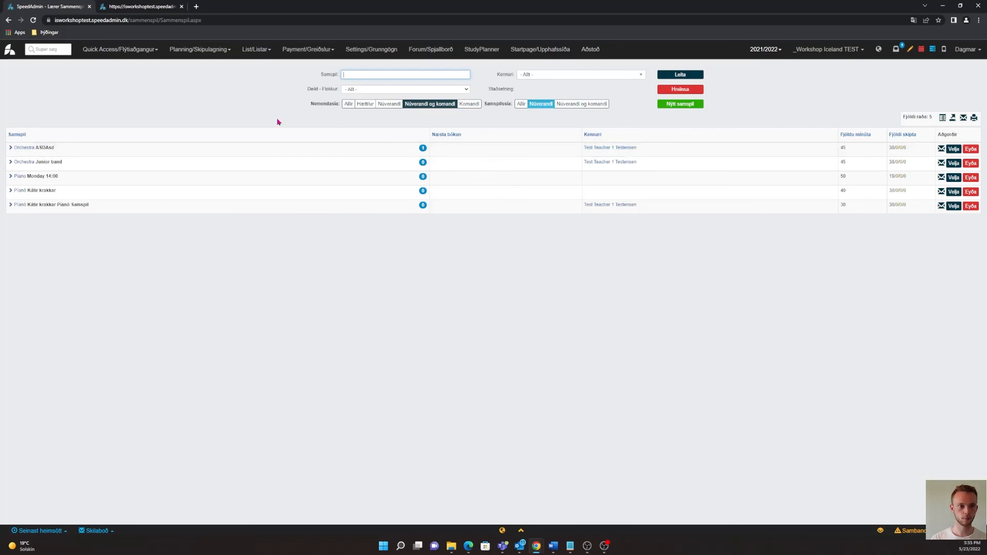
left_click(372, 49)
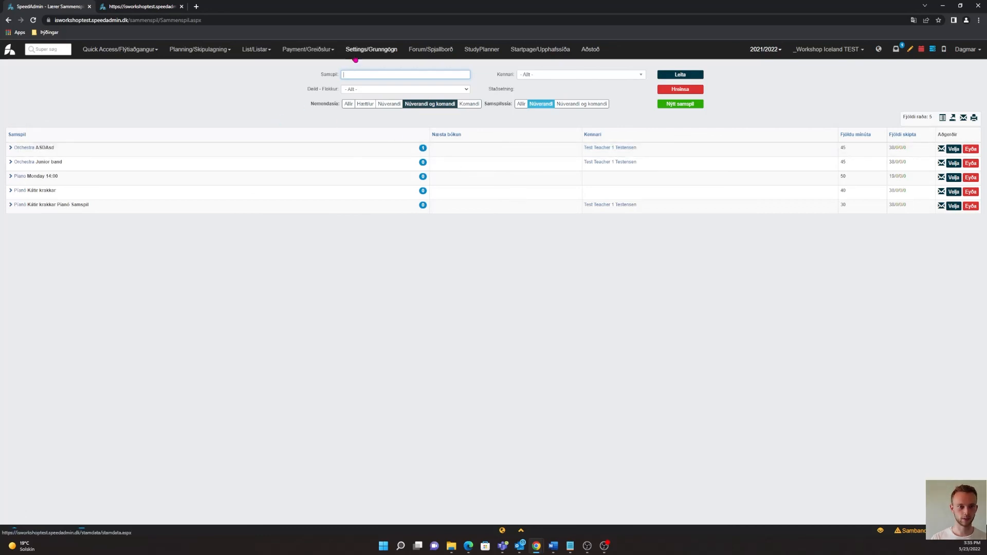
left_click(18, 88)
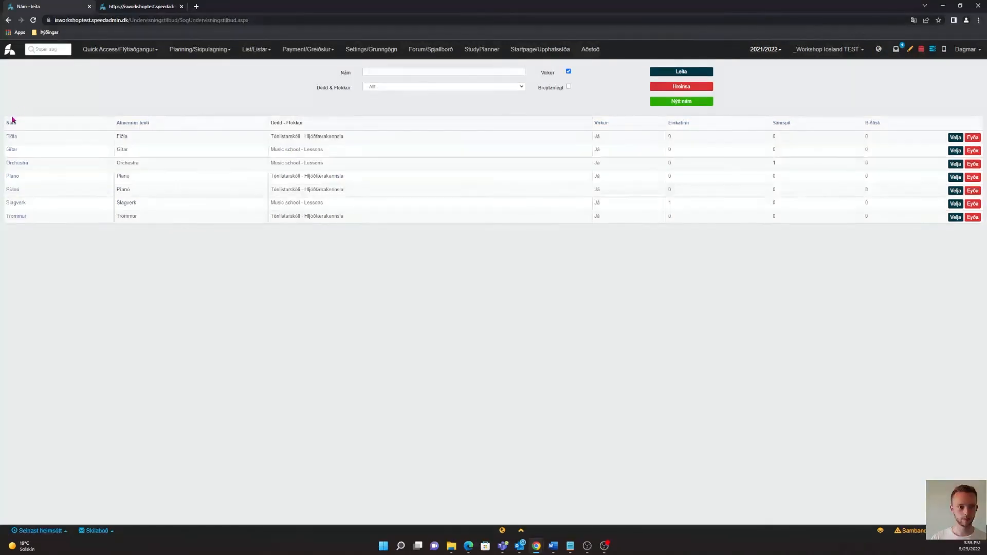
left_click(11, 175)
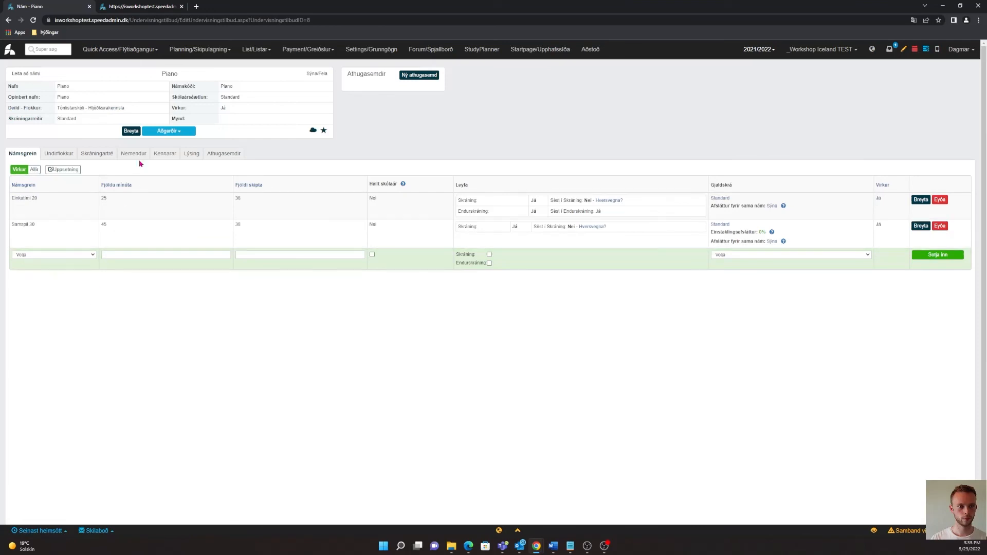
Step: View the Piano course's Deild - Flokkur choices in its editable details and leave without saving
left_click(132, 131)
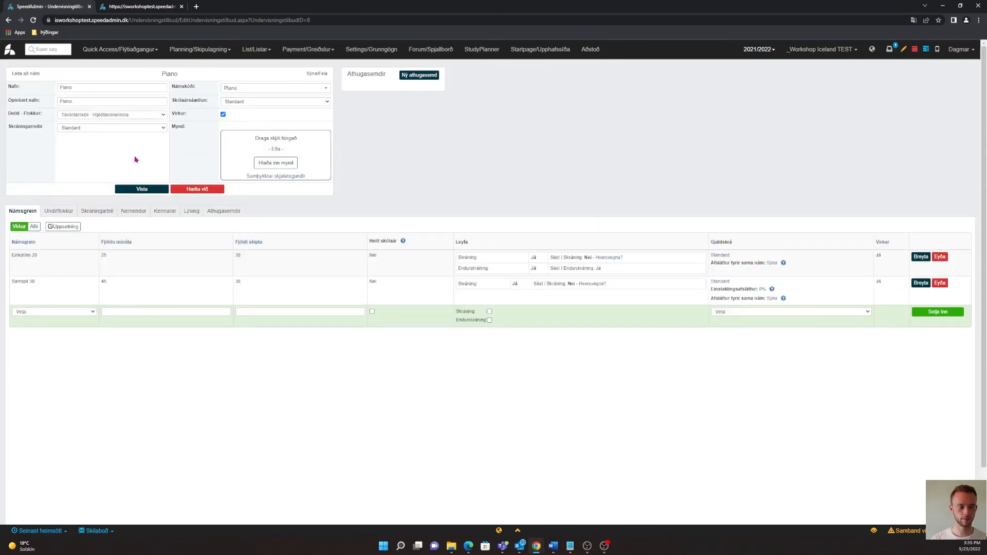
left_click(94, 117)
left_click(94, 117)
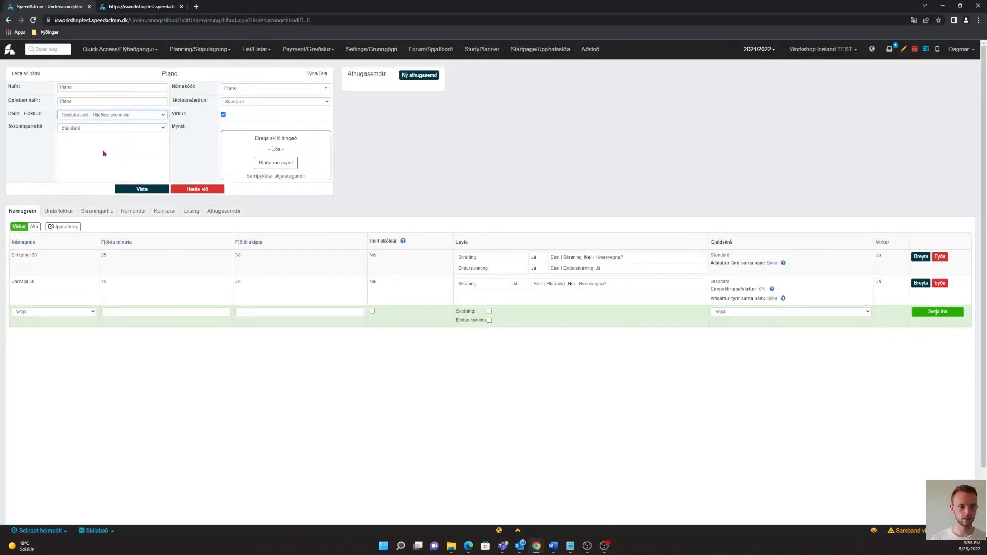
left_click(189, 191)
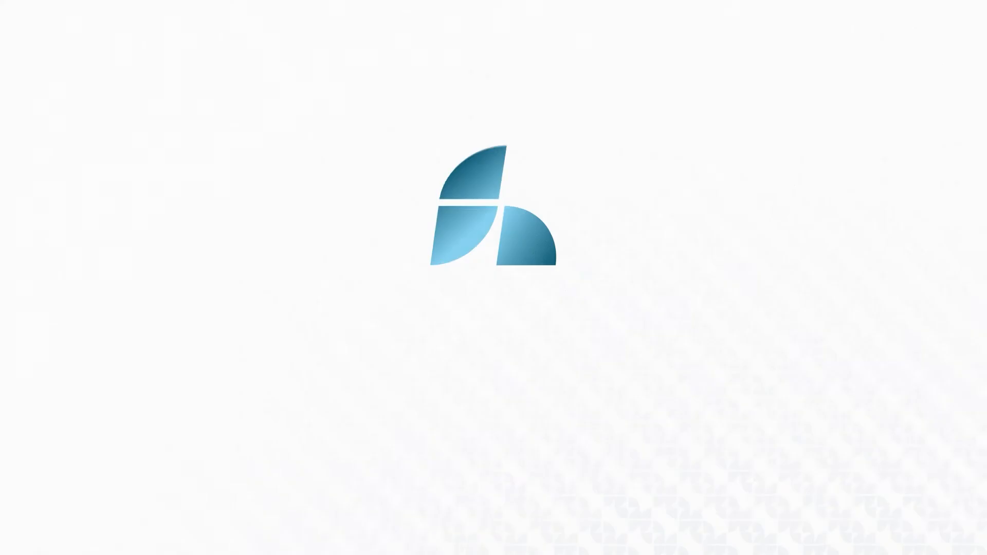